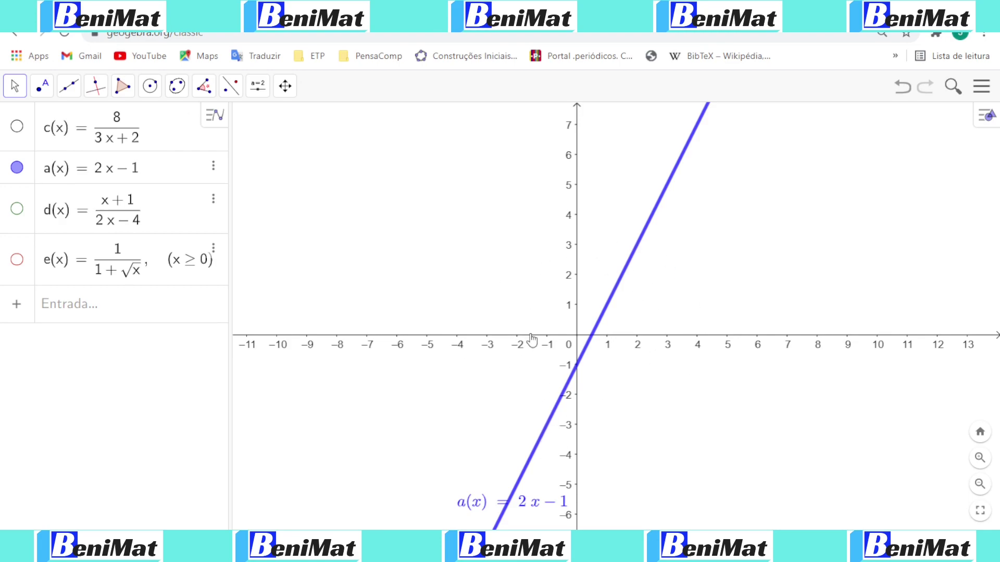
# Add the line y=x to the graph.
pyautogui.click(125, 316)
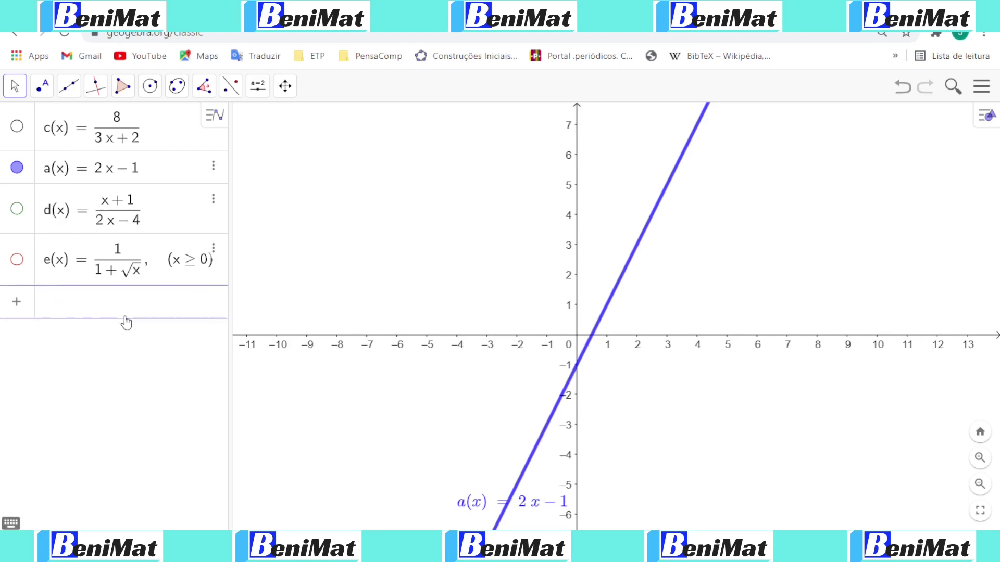
pyautogui.write('y=x')
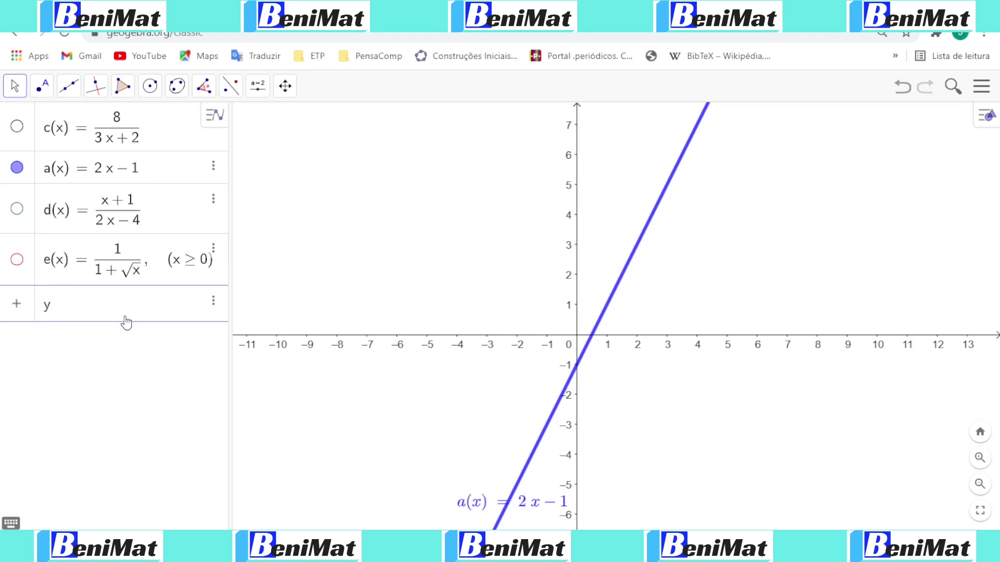
pyautogui.press('Return')
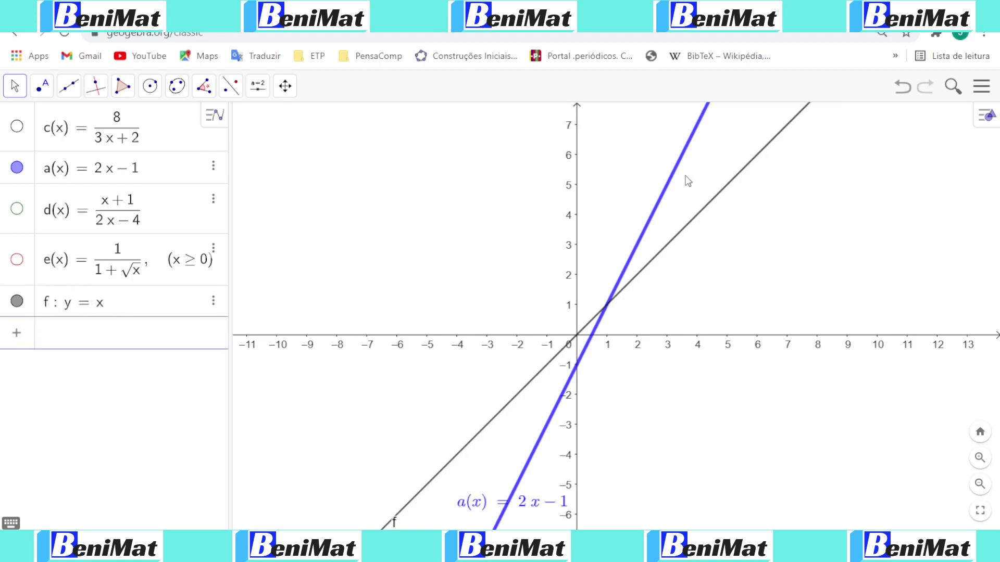
# Change the line style of y = x to dashed and deselect the line.
pyautogui.click(732, 181)
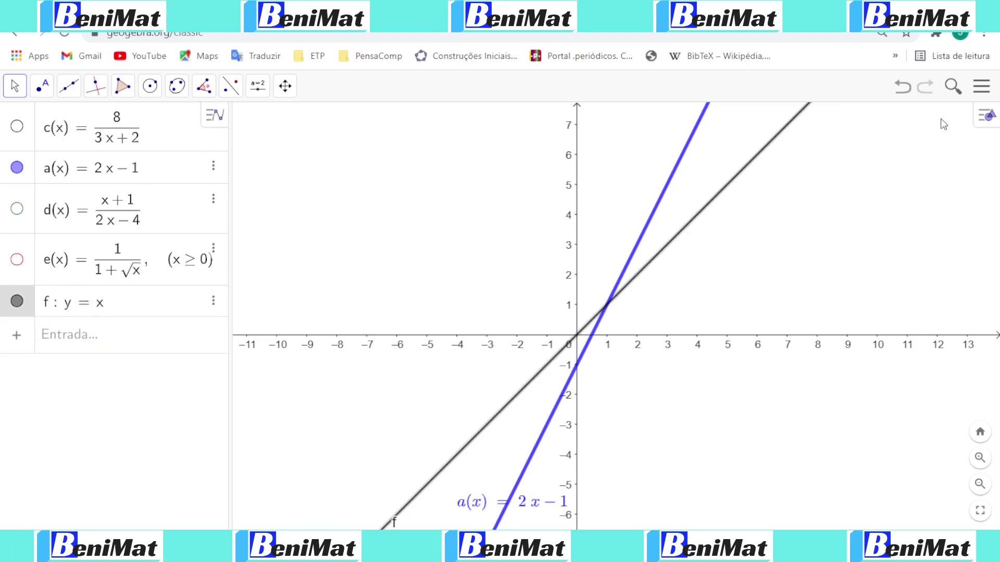
pyautogui.click(979, 121)
pyautogui.click(866, 116)
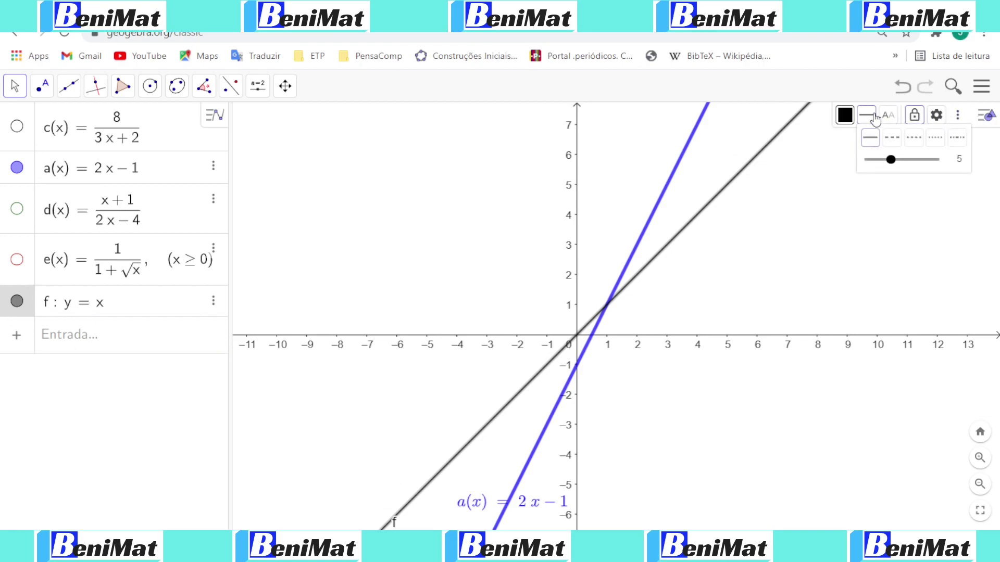
pyautogui.click(889, 146)
pyautogui.click(866, 115)
pyautogui.click(892, 140)
pyautogui.click(872, 241)
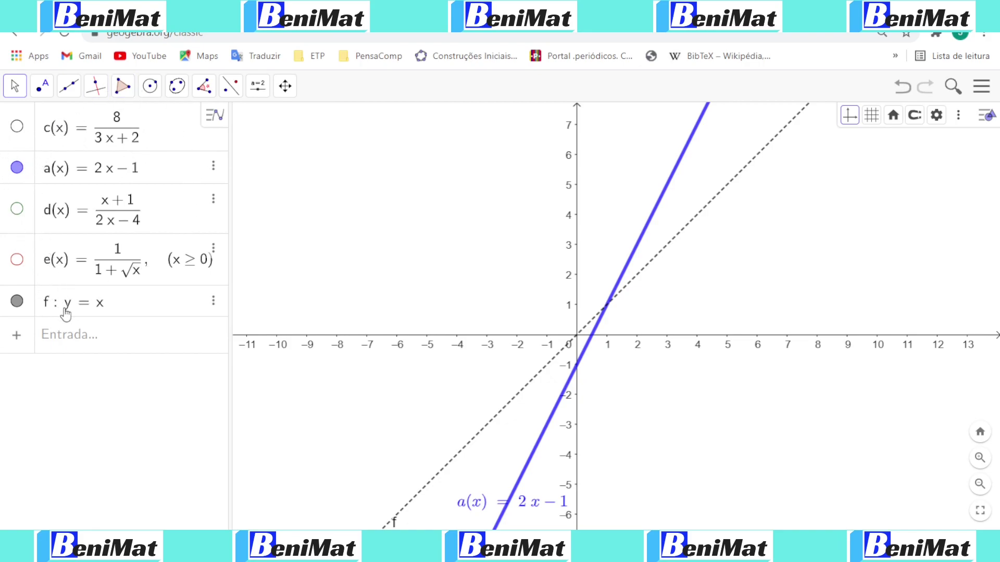
# Reflect the graph of a(x) = 2x − 1 across the dashed line y = x.
pyautogui.click(62, 338)
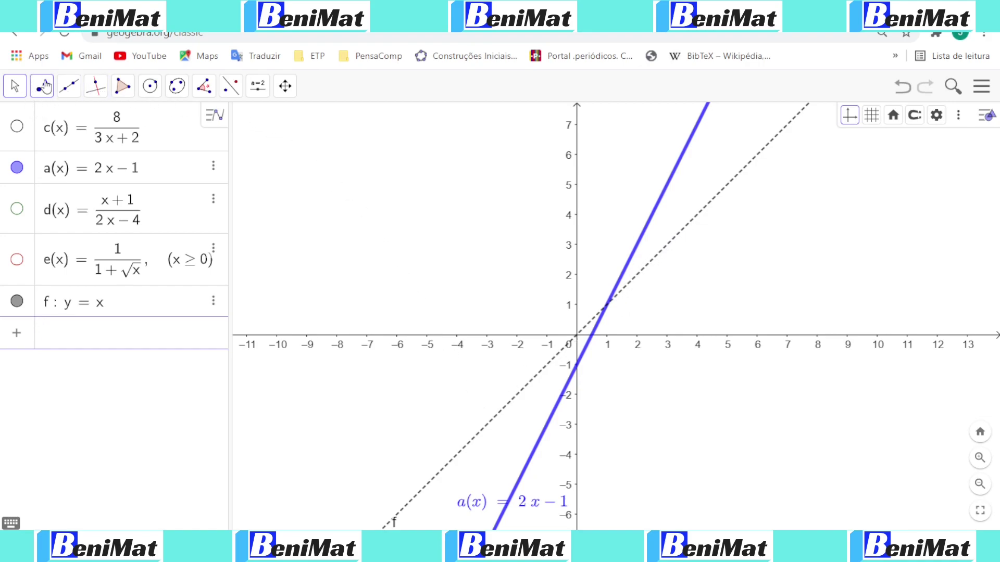
pyautogui.click(228, 92)
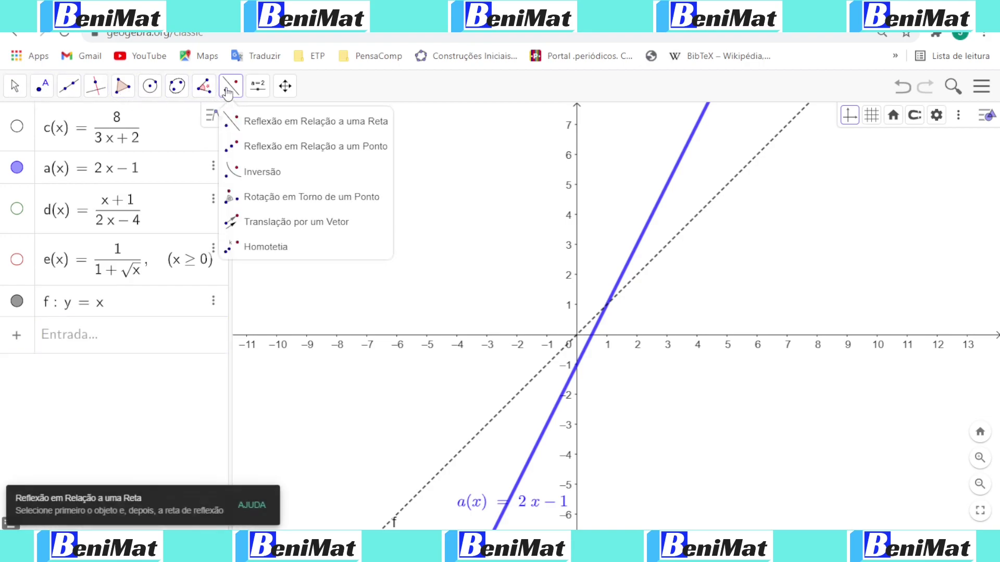
pyautogui.click(253, 125)
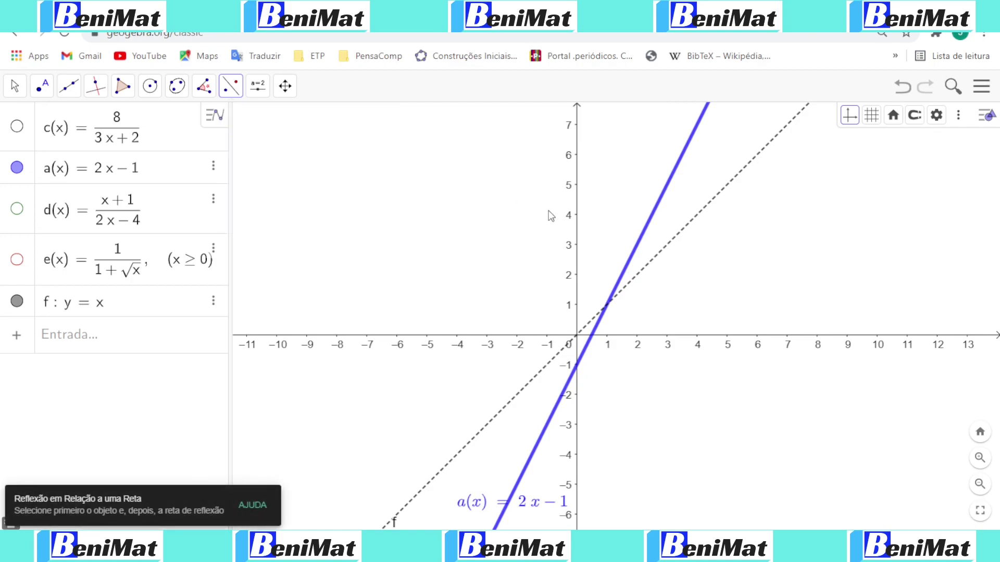
pyautogui.click(644, 235)
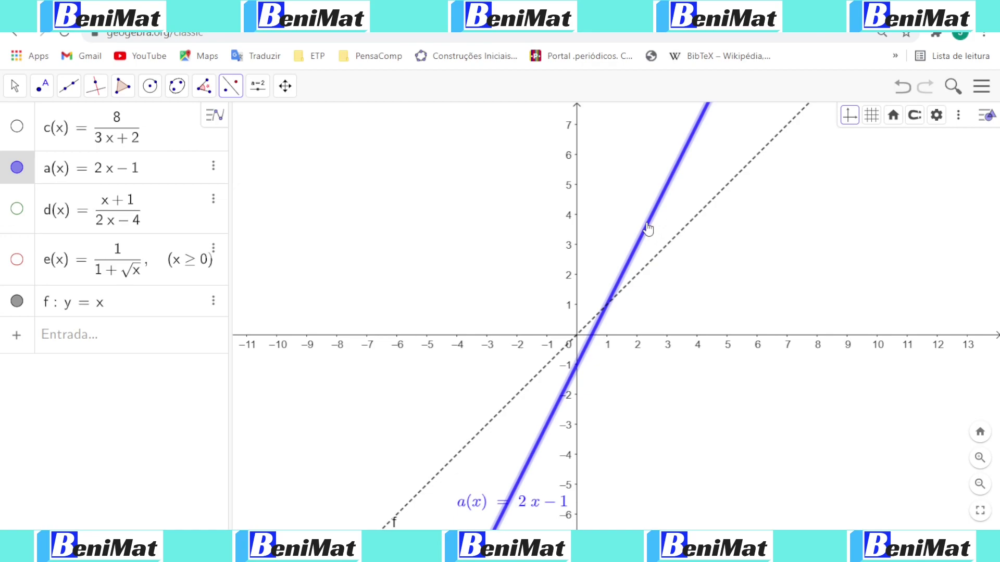
pyautogui.click(692, 227)
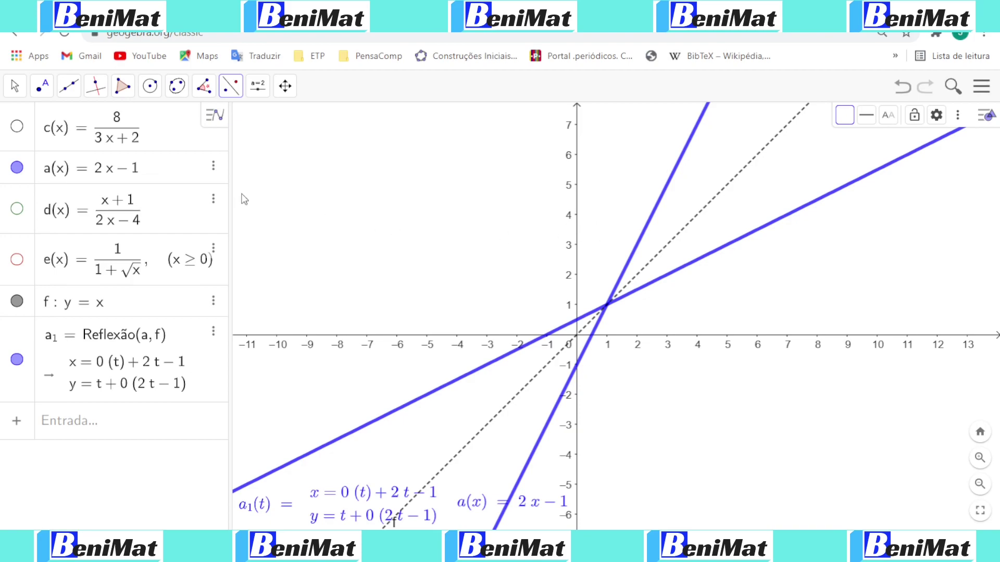
# Select the reflected line and shift its equation label slightly upward in the graph.
pyautogui.click(15, 87)
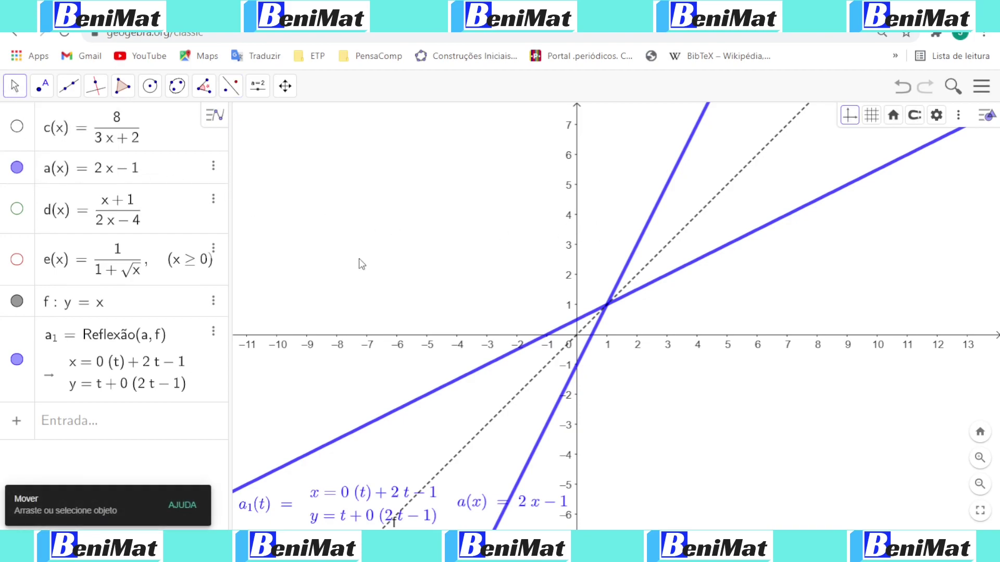
pyautogui.click(485, 368)
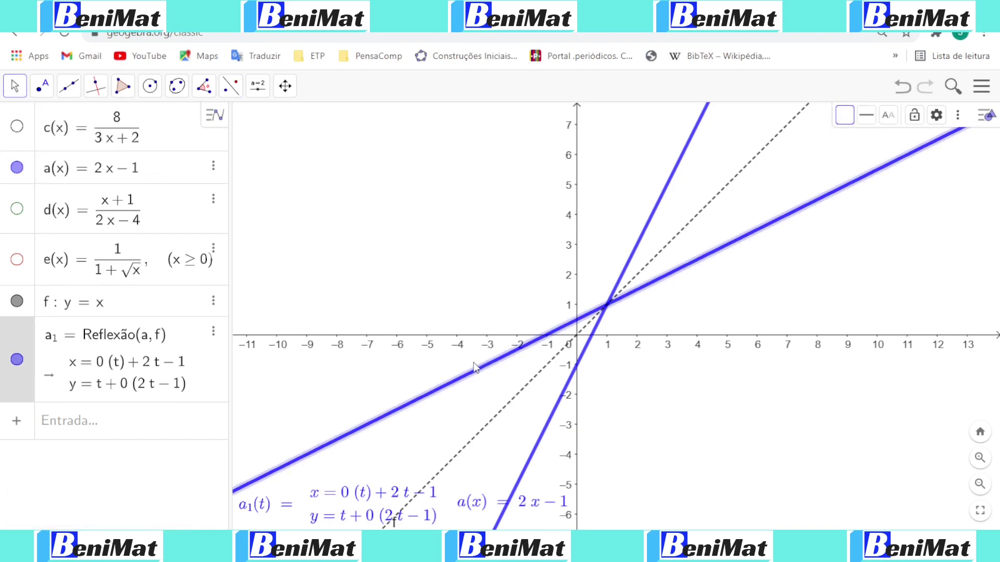
pyautogui.moveTo(372, 504); pyautogui.dragTo(387, 486)
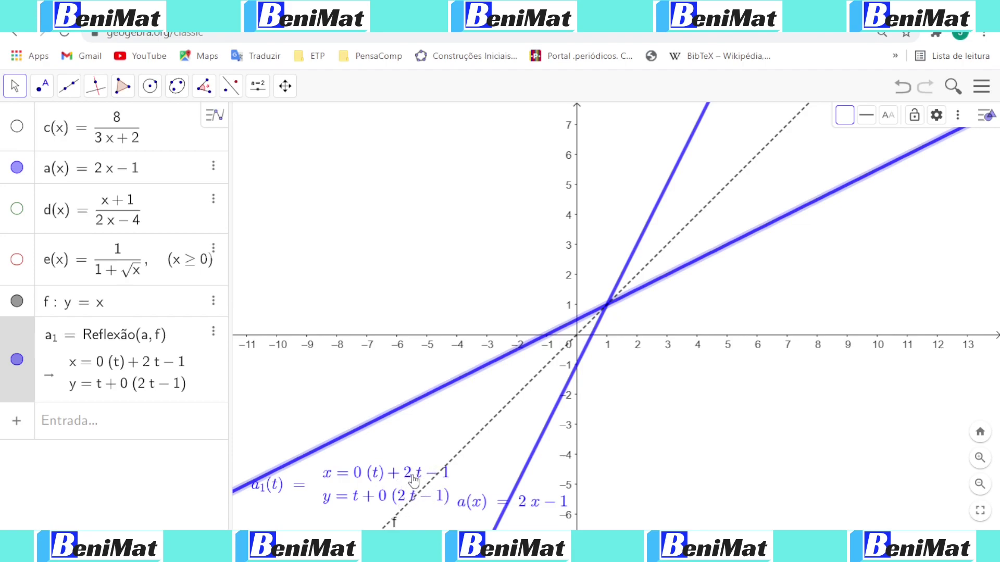
# Examine the reflected line's basic, colour, style, advanced and scripting settings, and close them without changing anything.
pyautogui.click(213, 334)
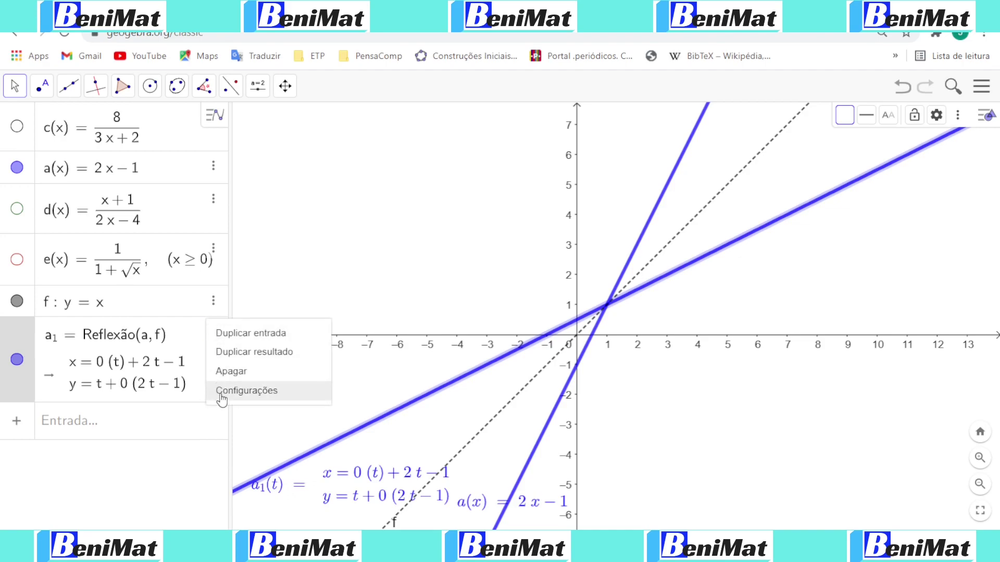
pyautogui.click(177, 464)
pyautogui.click(213, 334)
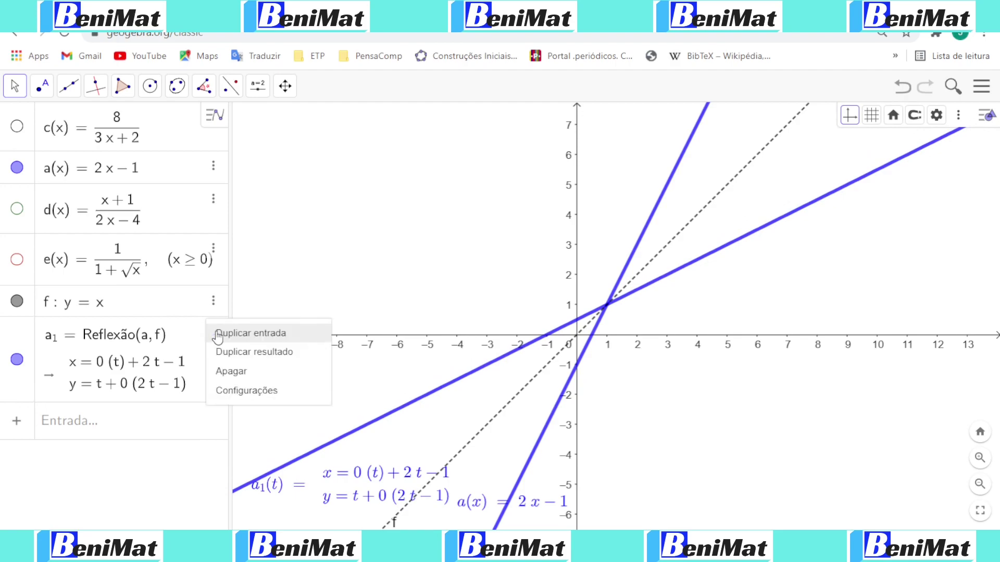
pyautogui.click(243, 399)
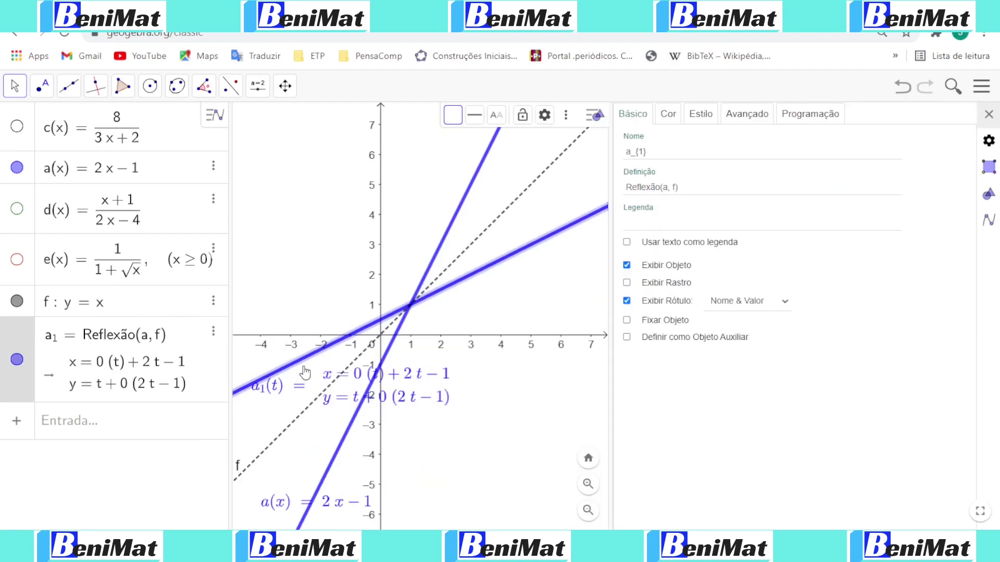
pyautogui.click(699, 118)
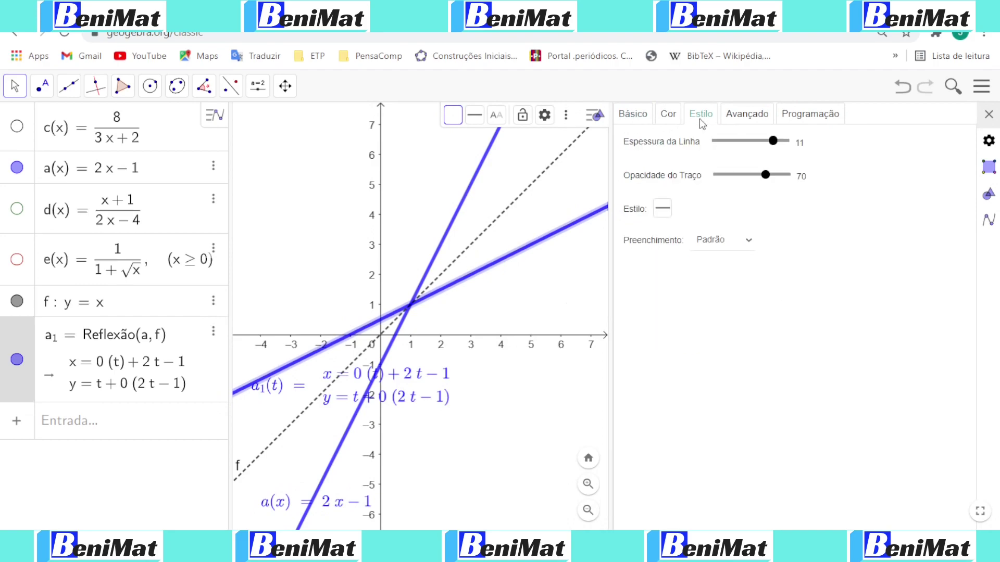
pyautogui.click(673, 118)
pyautogui.click(700, 115)
pyautogui.click(746, 116)
pyautogui.click(826, 116)
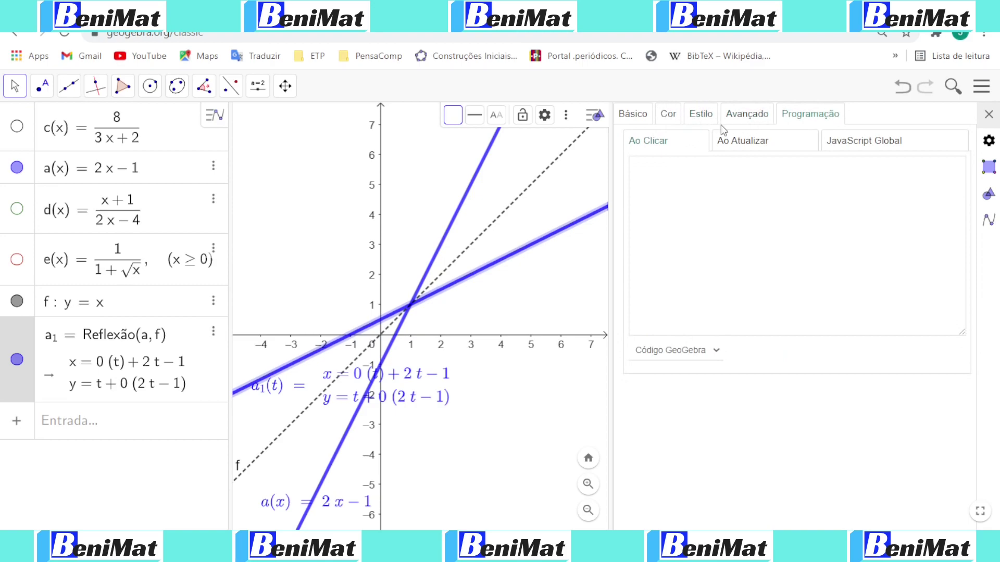
pyautogui.click(625, 119)
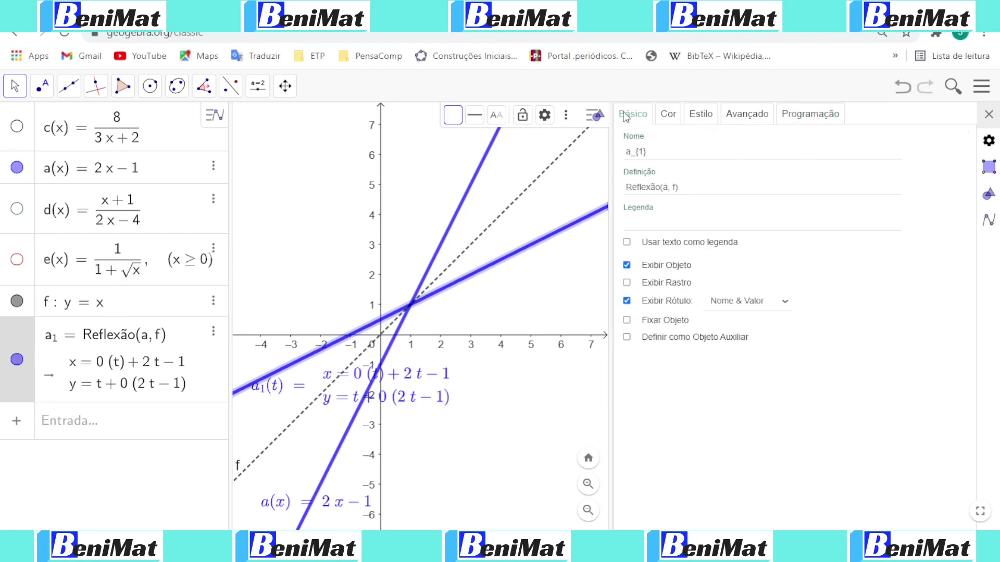
pyautogui.click(666, 120)
pyautogui.click(700, 116)
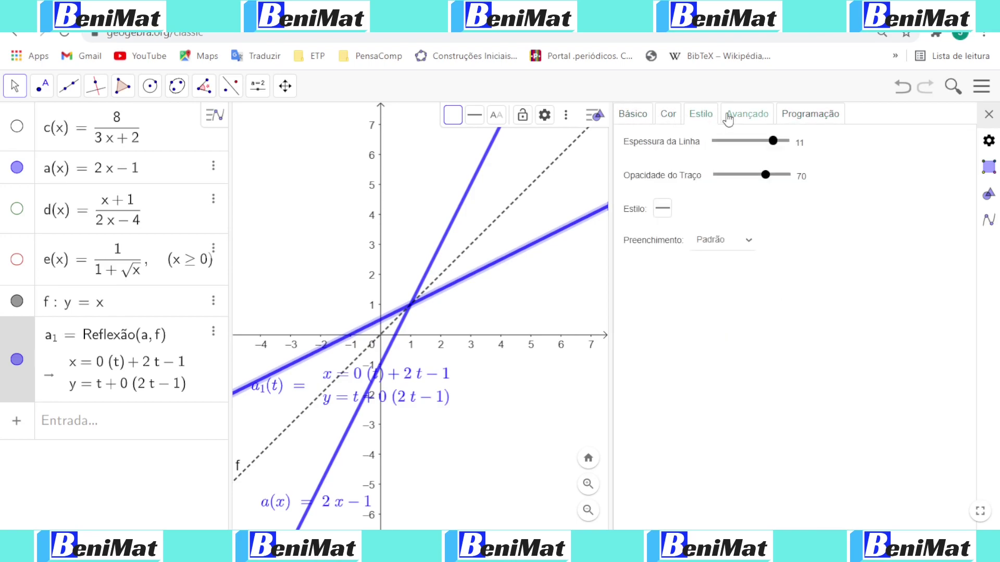
pyautogui.click(746, 115)
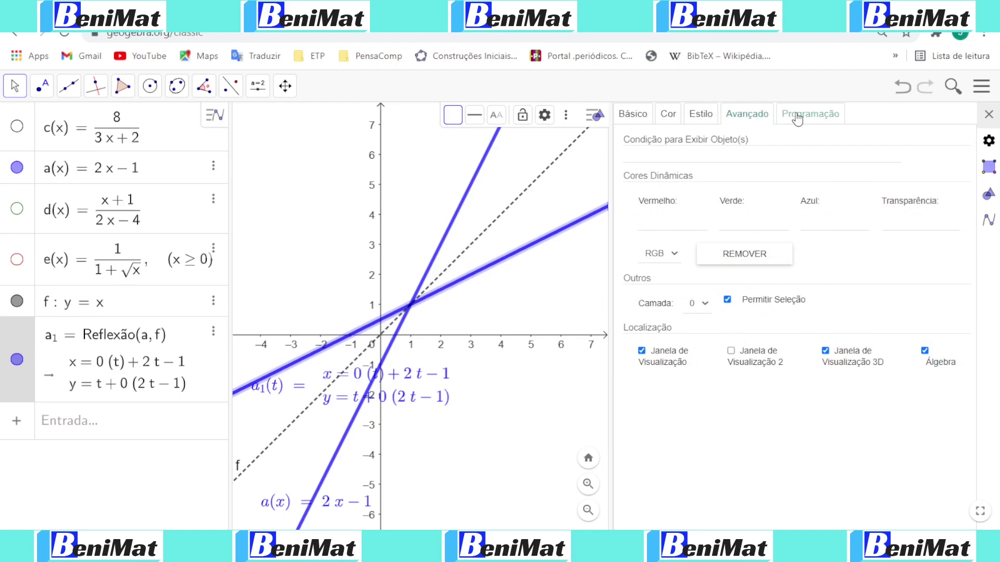
pyautogui.click(797, 120)
pyautogui.click(745, 114)
pyautogui.click(988, 115)
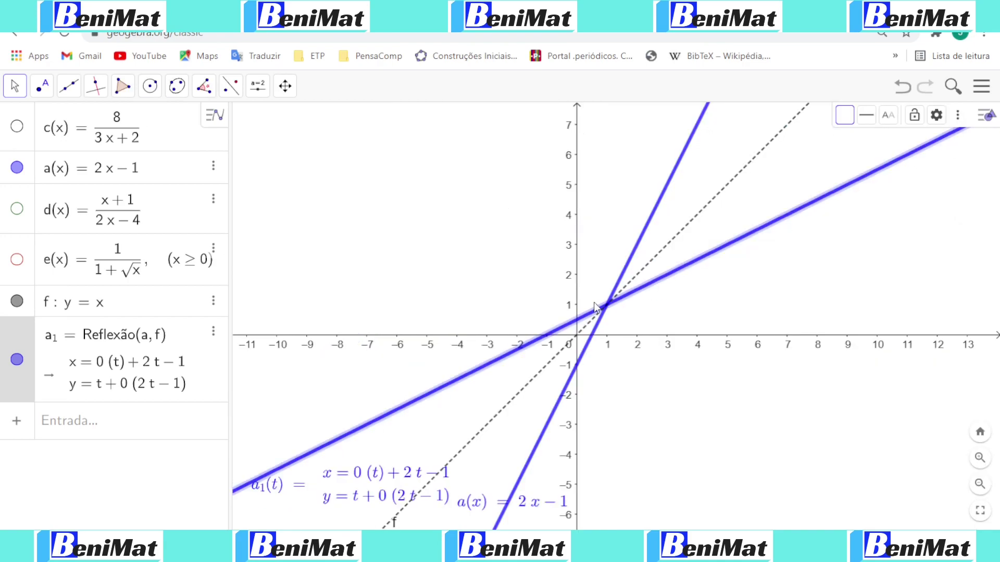
# Reposition the reflected line's equation label near the dashed line, and hide both the reflection and the line y = x.
pyautogui.moveTo(397, 486)
pyautogui.mouseDown()
pyautogui.moveTo(406, 463)
pyautogui.moveTo(405, 480)
pyautogui.mouseUp()
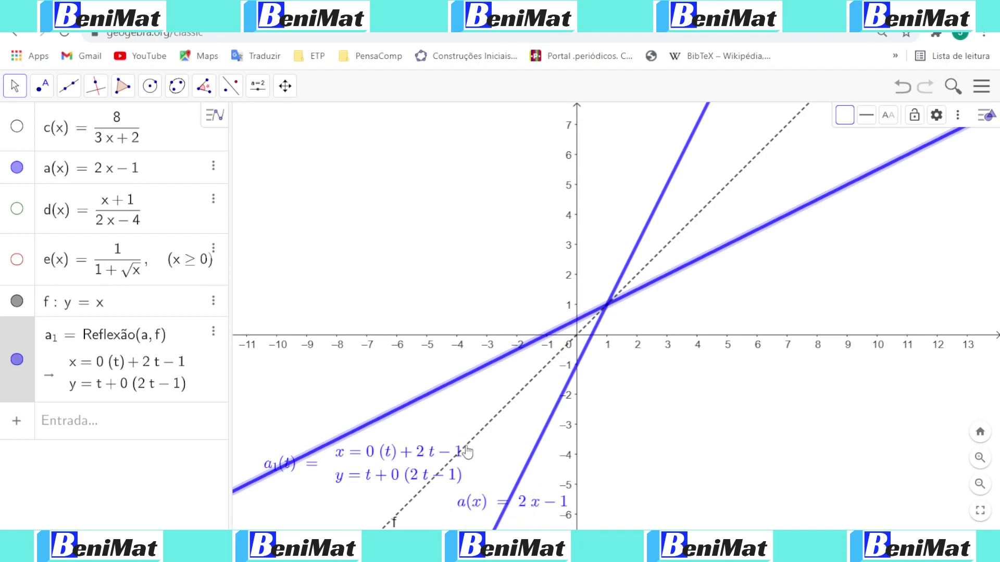
pyautogui.moveTo(435, 461); pyautogui.dragTo(451, 477)
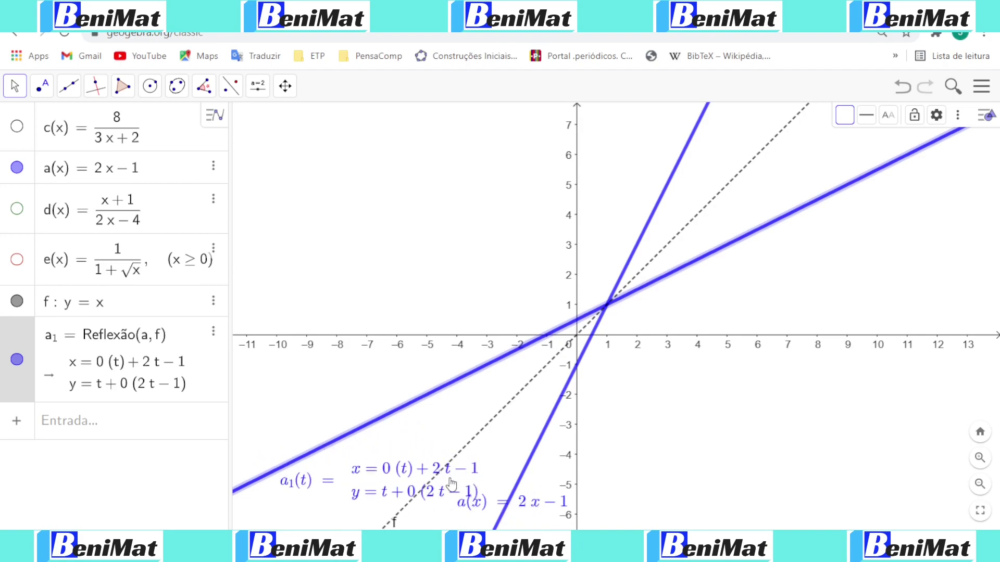
pyautogui.click(17, 359)
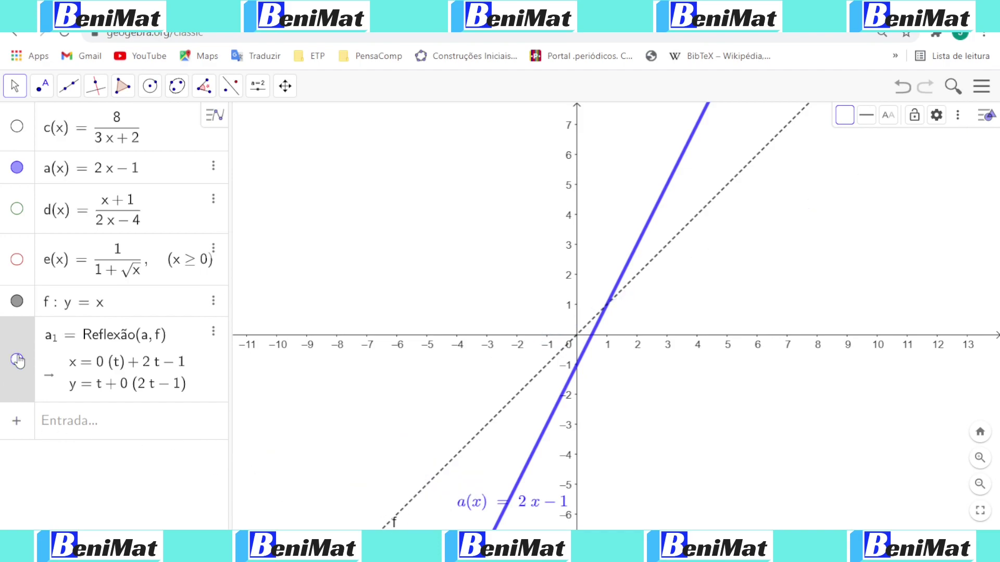
pyautogui.click(17, 302)
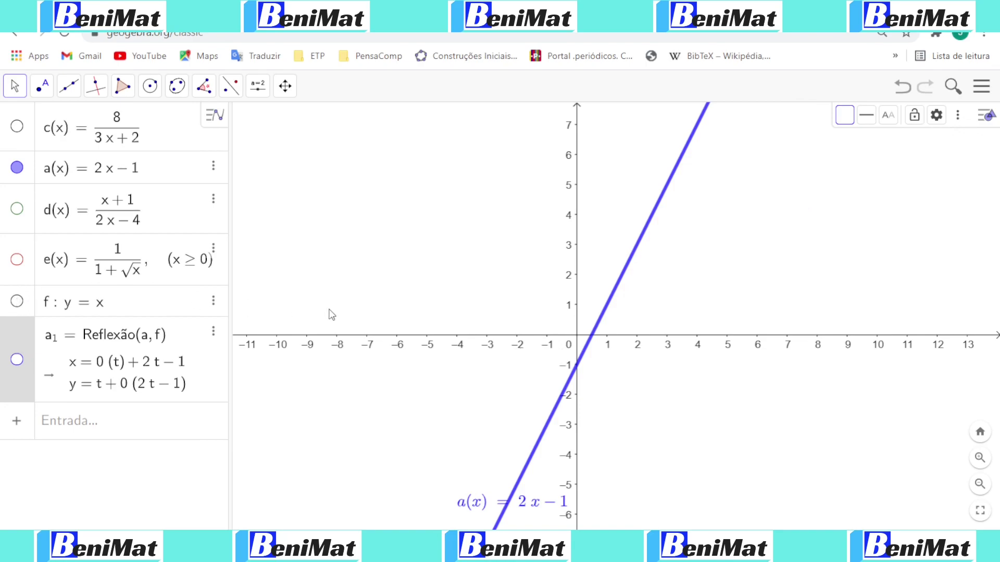
# Create the inverse of function a with the command FunçãoInversa(a).
pyautogui.click(107, 424)
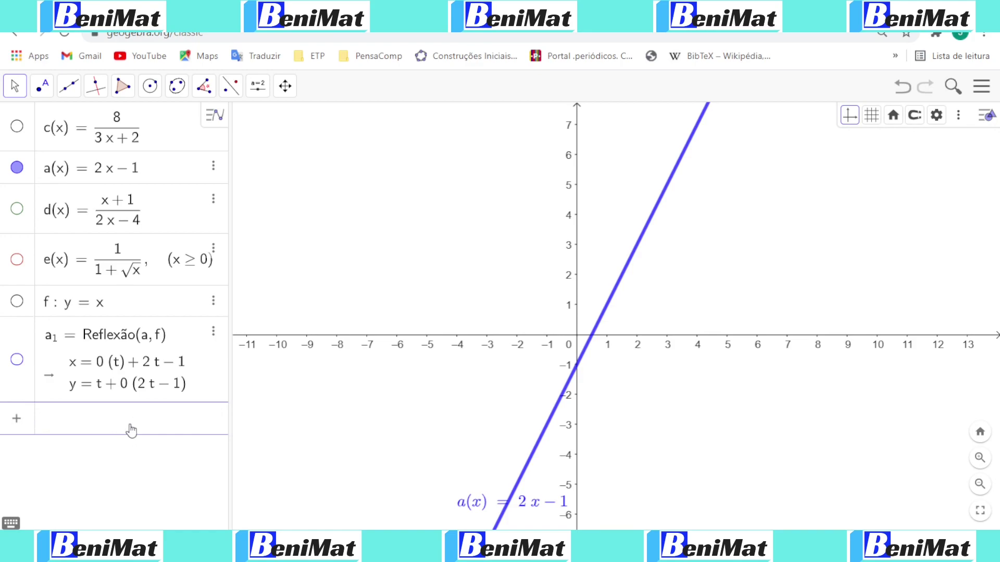
pyautogui.write('FunçãoInversa')
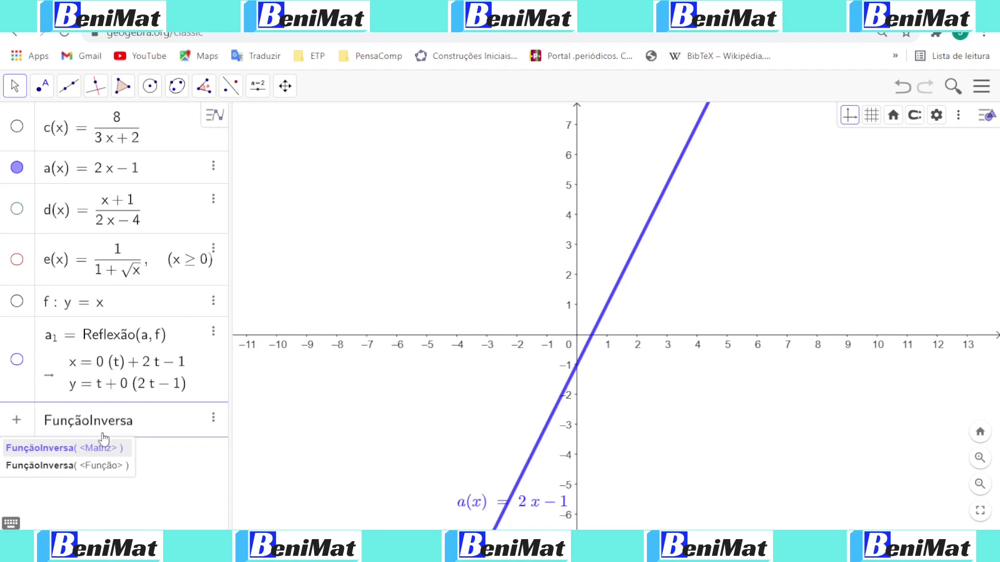
pyautogui.click(118, 471)
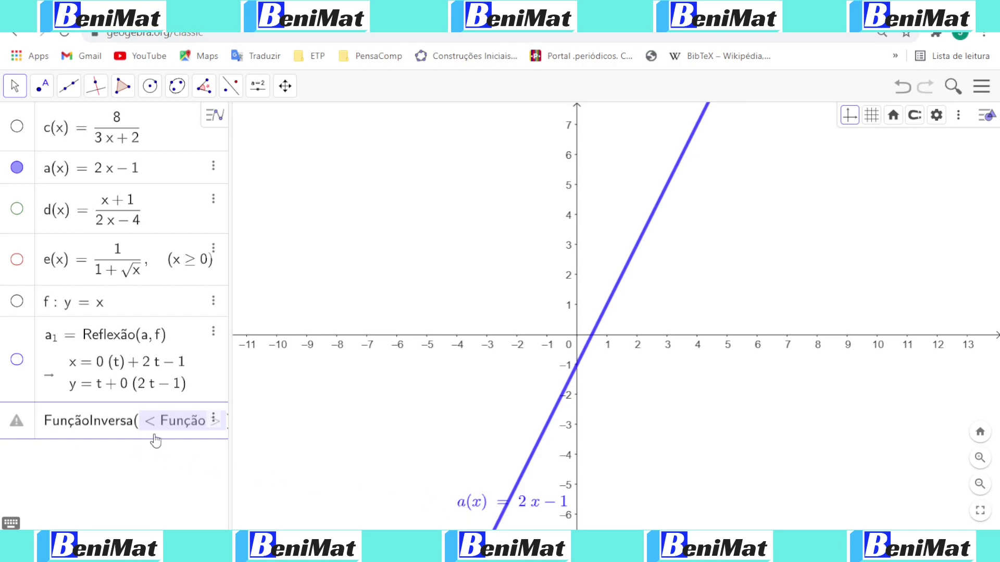
pyautogui.write('a')
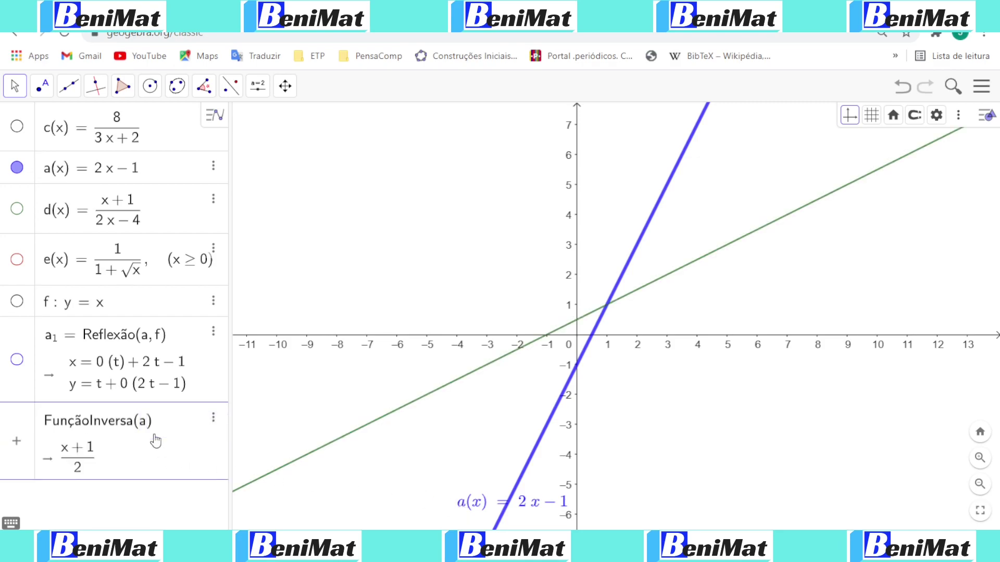
pyautogui.press('Return')
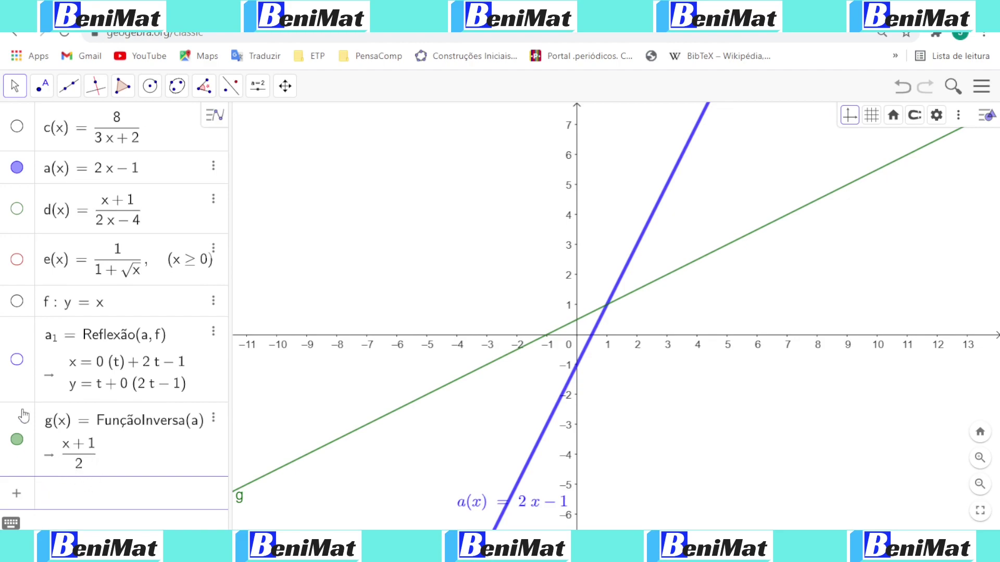
# Show and hide the reflected line repeatedly to compare it with the inverse function's graph, leaving the reflection hidden.
pyautogui.click(16, 361)
pyautogui.click(16, 360)
pyautogui.click(16, 360)
pyautogui.click(16, 360)
pyautogui.click(16, 360)
pyautogui.click(16, 360)
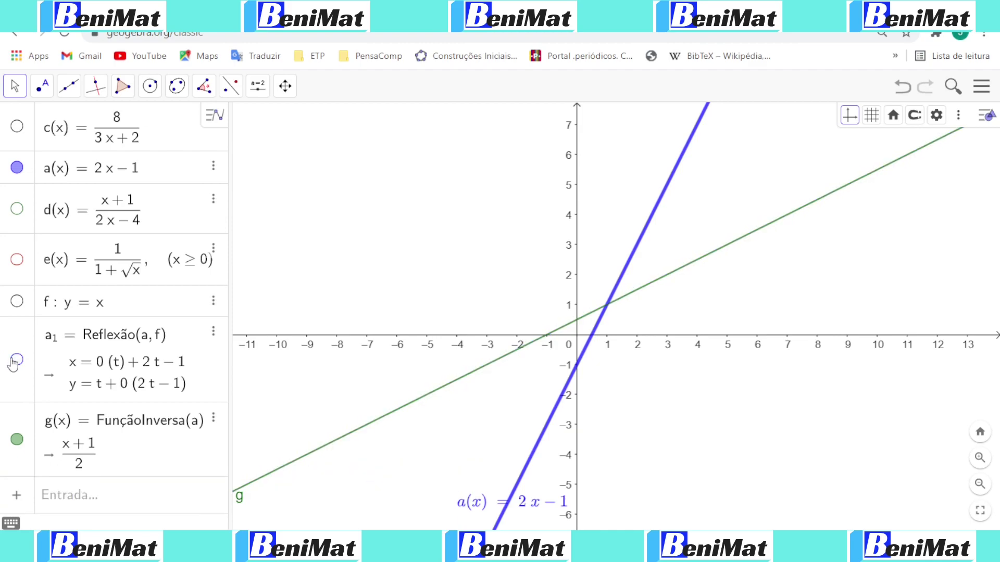
pyautogui.click(16, 360)
pyautogui.click(17, 360)
pyautogui.click(16, 361)
pyautogui.click(16, 360)
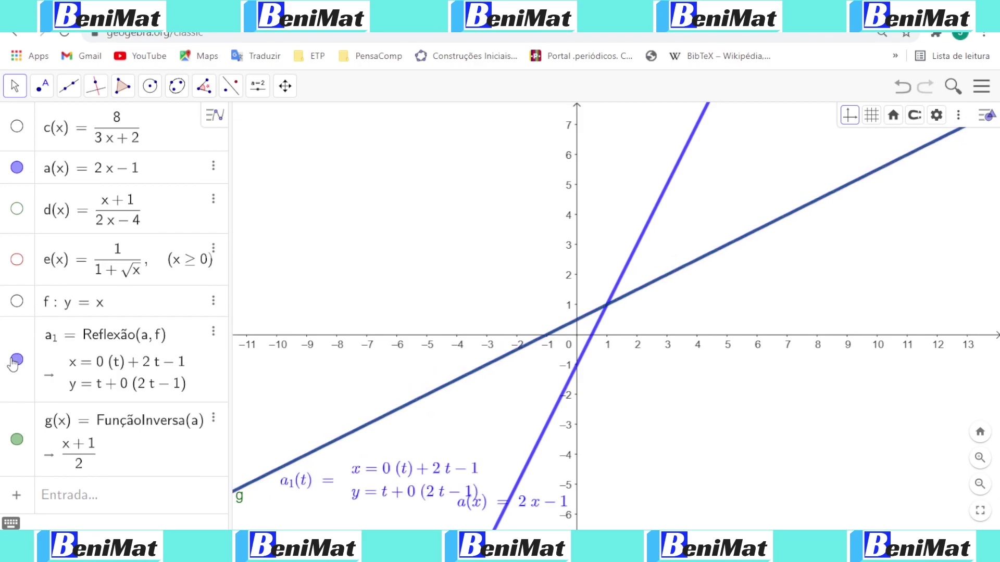
pyautogui.click(15, 362)
pyautogui.click(15, 362)
pyautogui.click(16, 362)
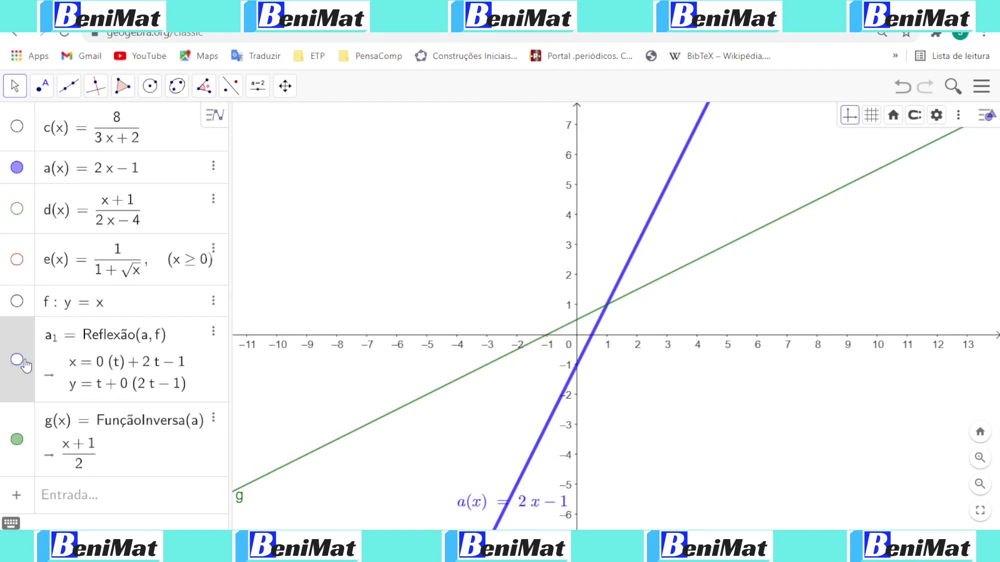
# Hide the graphs of a and its inverse g, and show the function c(x) = 8/(3x + 2).
pyautogui.click(17, 440)
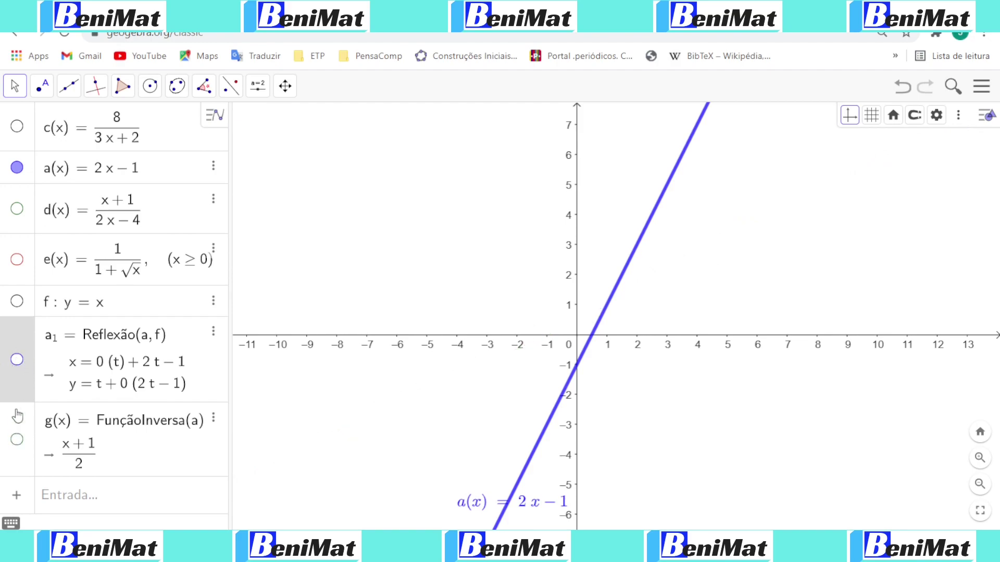
pyautogui.click(19, 171)
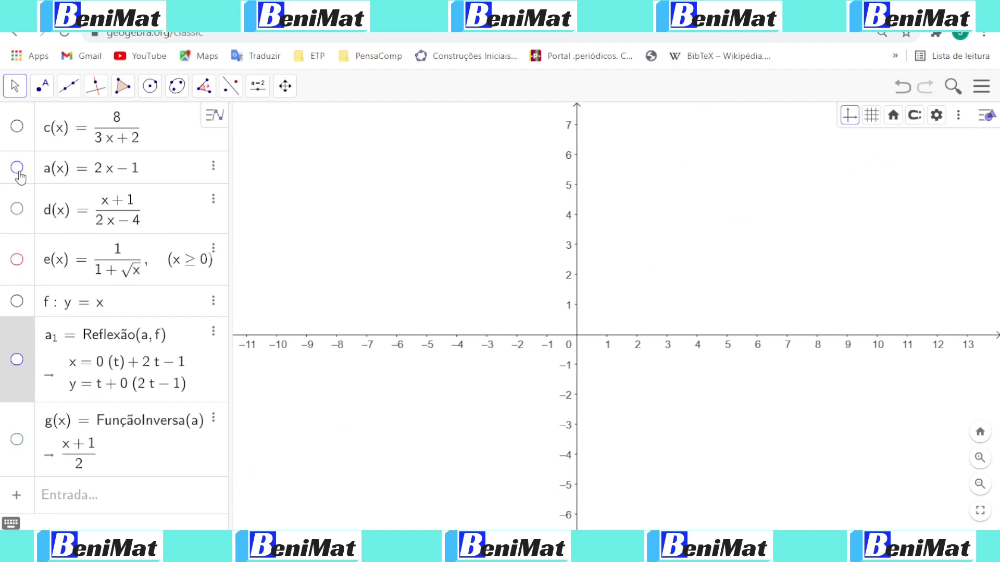
pyautogui.click(16, 129)
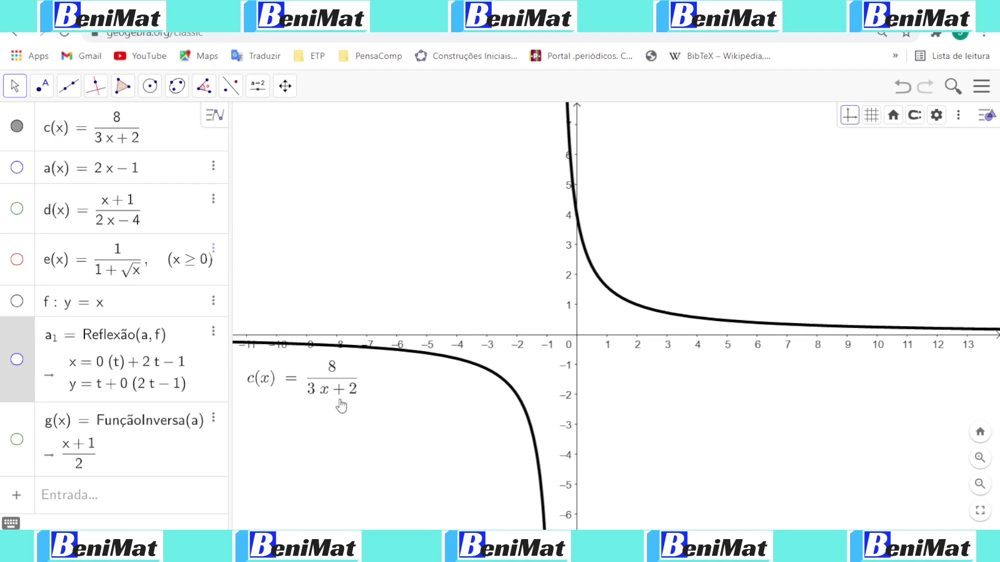
# Add the vertical line x = -2/3 and give it a dashed line style.
pyautogui.click(184, 488)
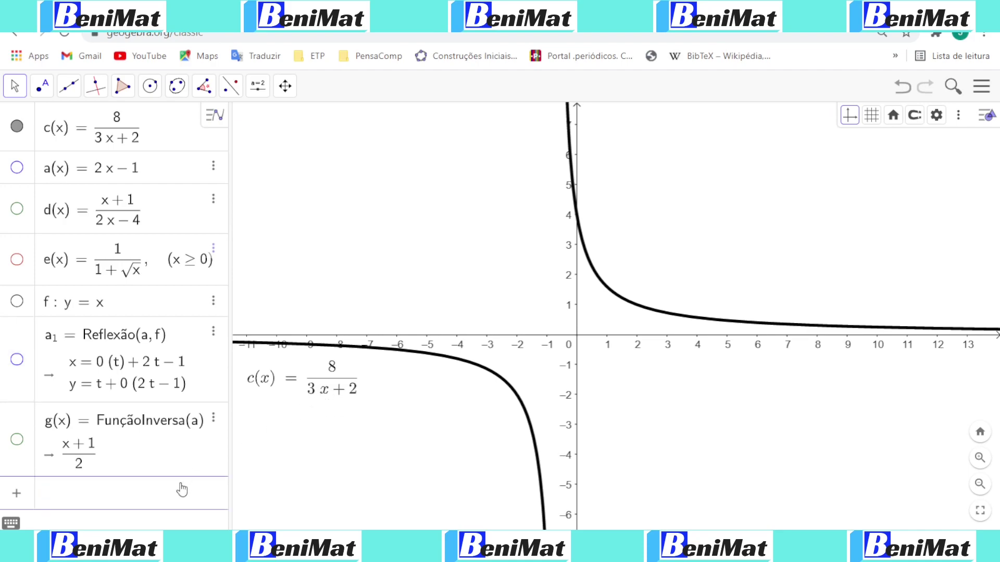
pyautogui.write('x=-2/3')
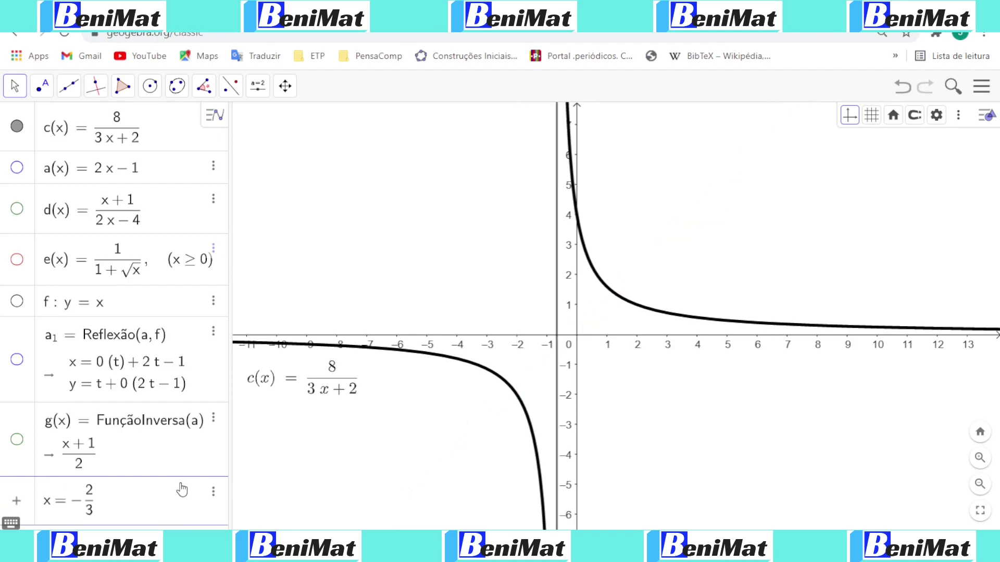
pyautogui.press('Return')
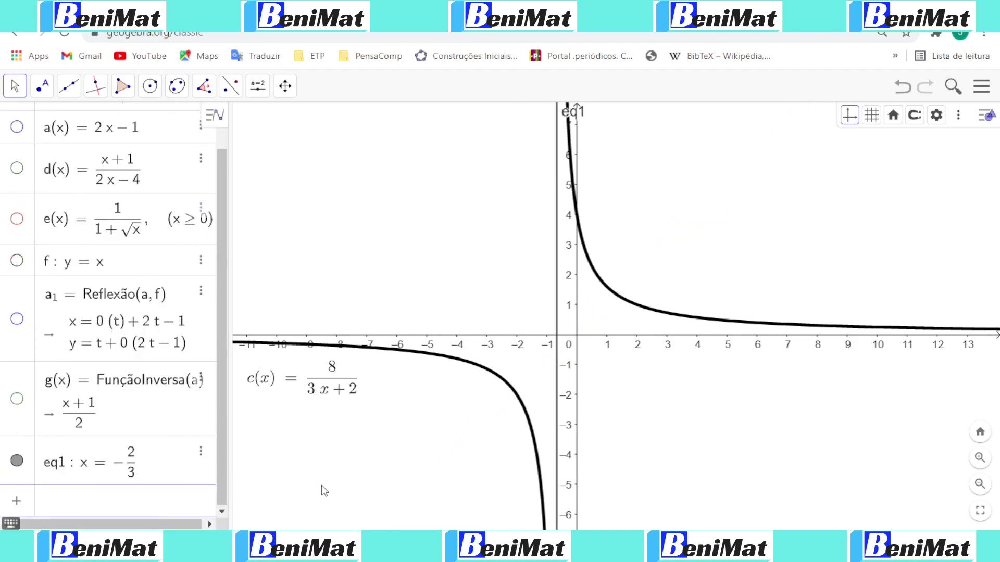
pyautogui.click(557, 296)
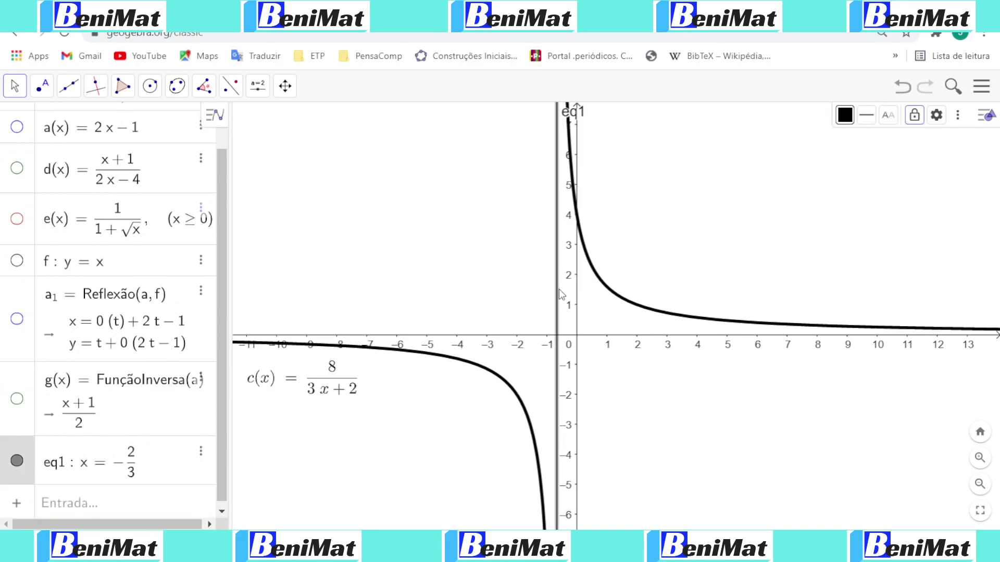
pyautogui.click(866, 115)
pyautogui.click(911, 138)
pyautogui.click(788, 324)
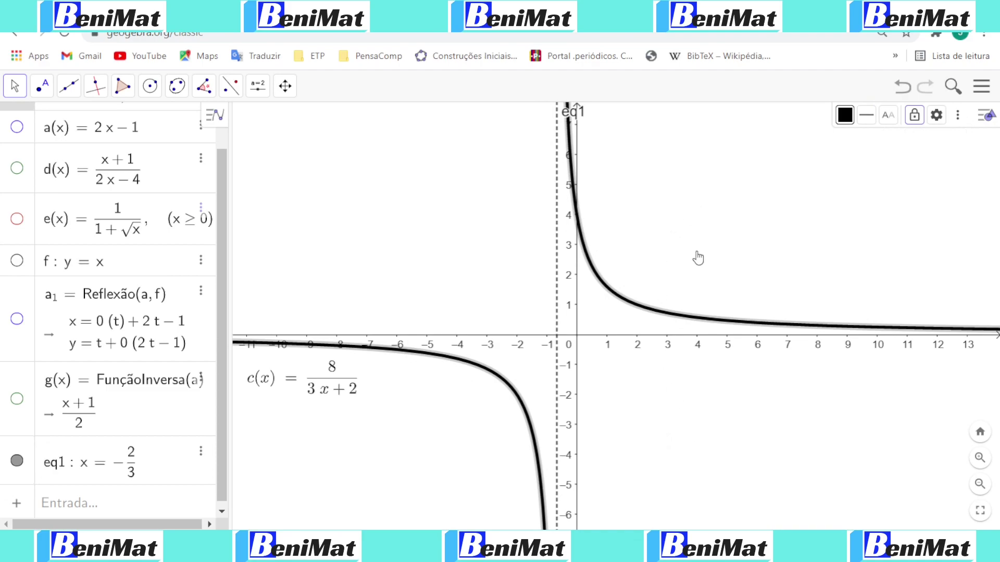
pyautogui.click(627, 451)
# Show the line y = x and reflect the graph of c across it.
pyautogui.moveTo(387, 212); pyautogui.dragTo(477, 281)
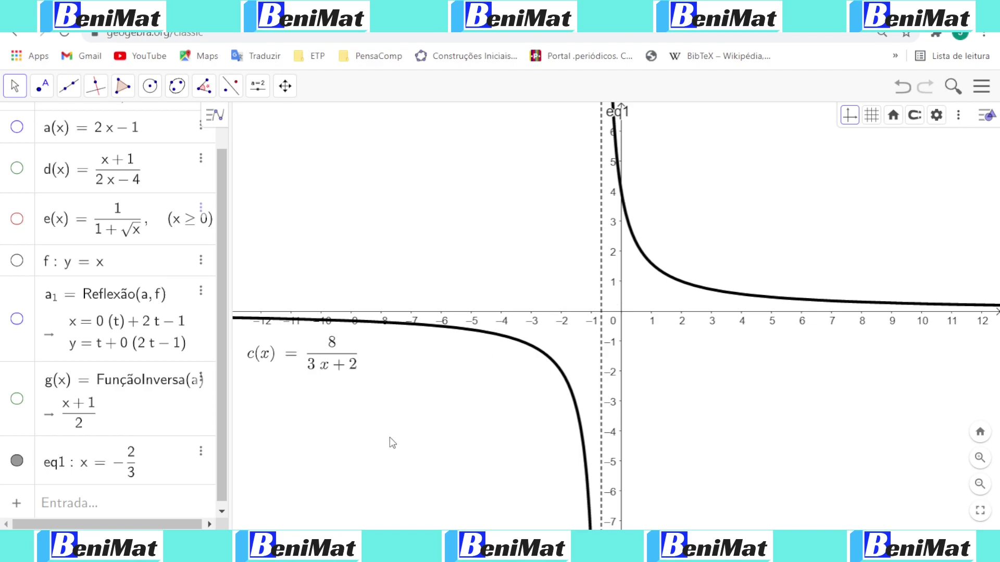
pyautogui.click(117, 512)
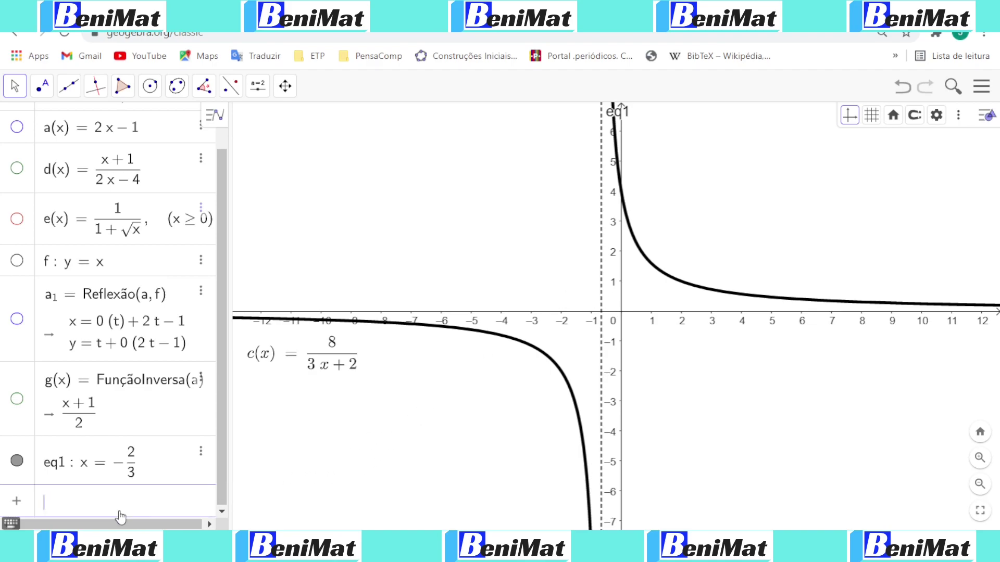
pyautogui.click(17, 262)
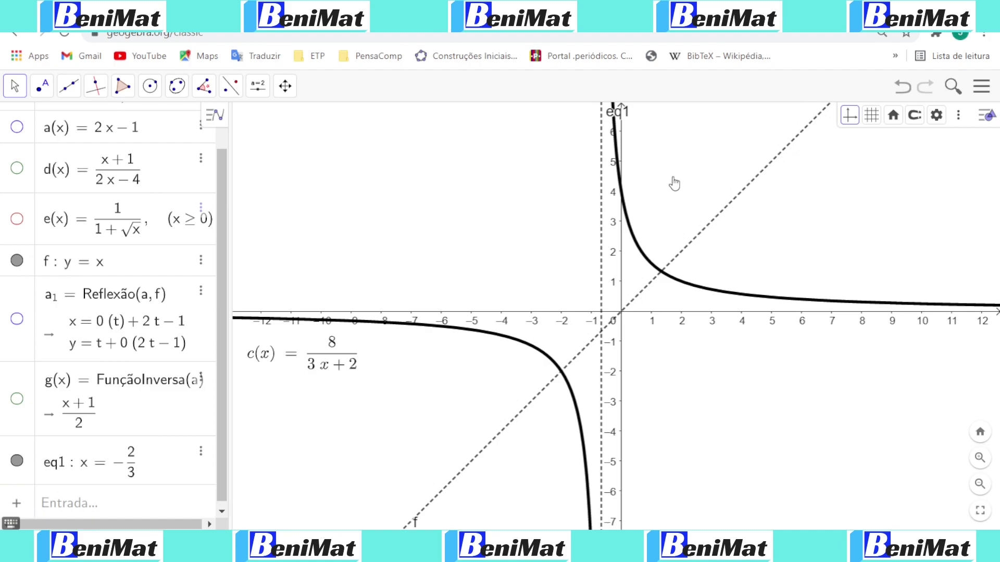
pyautogui.click(231, 87)
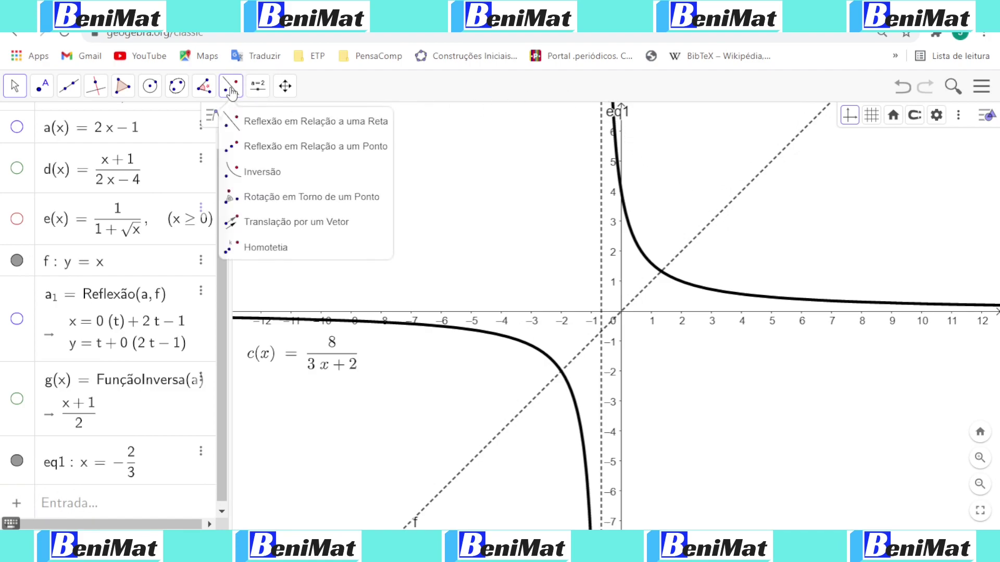
pyautogui.click(249, 122)
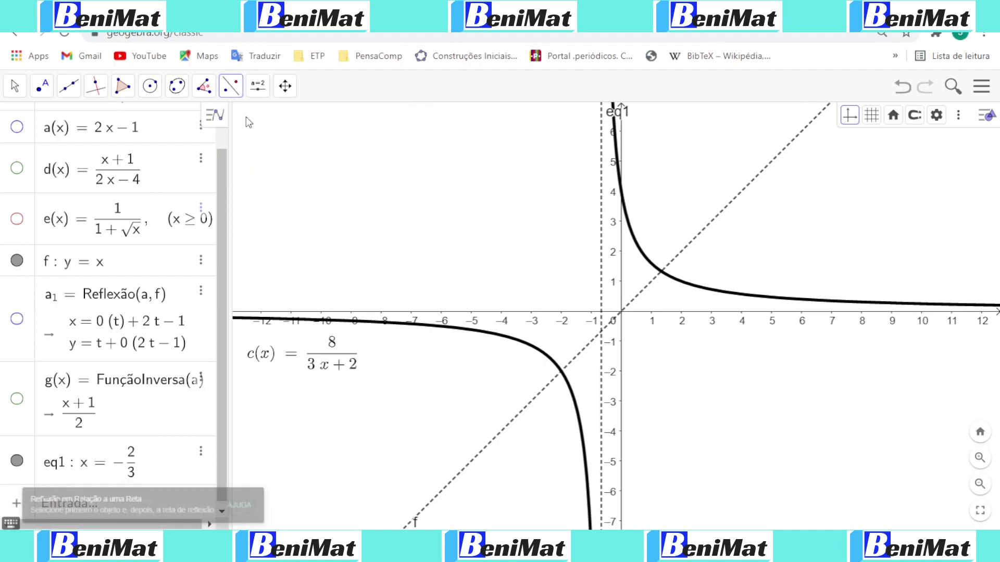
pyautogui.click(532, 353)
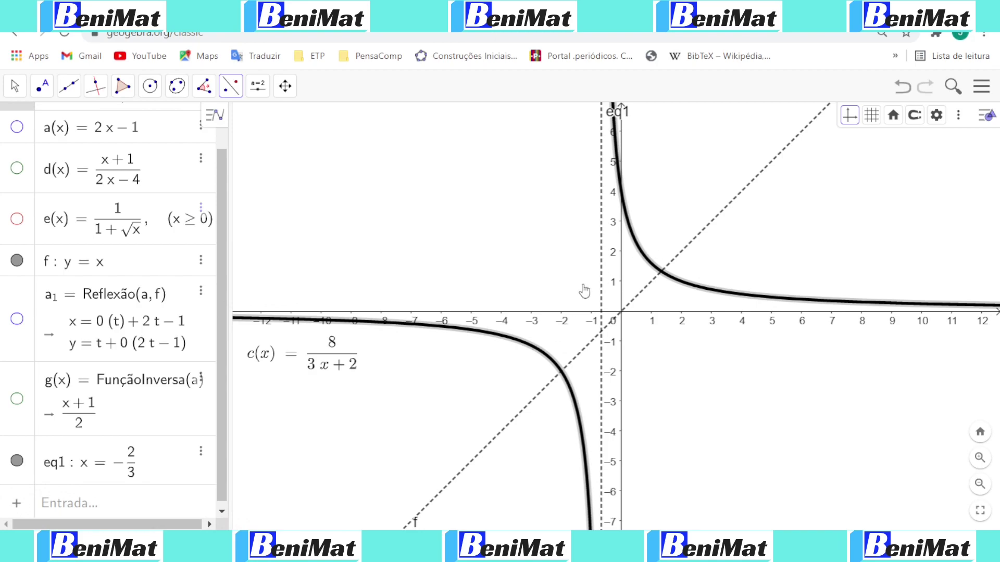
pyautogui.click(718, 220)
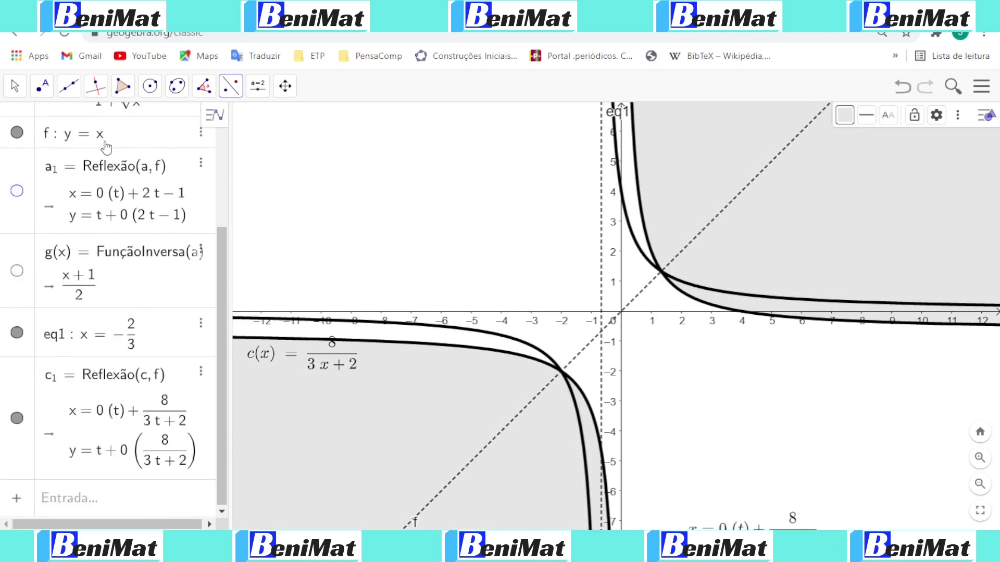
pyautogui.click(15, 86)
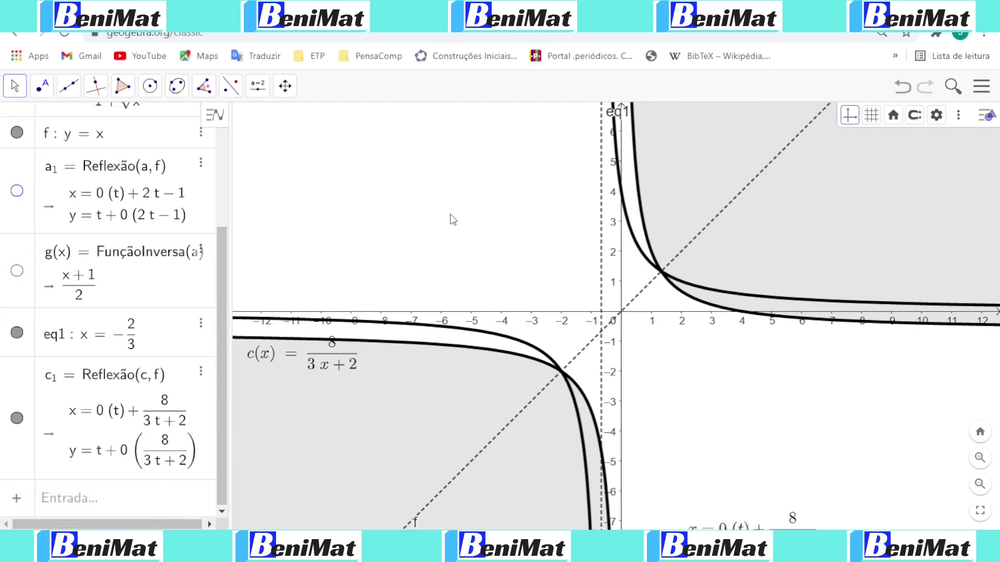
# Examine the reflected curve's basic, colour, style, advanced and scripting settings, and close them without changing anything.
pyautogui.click(719, 174)
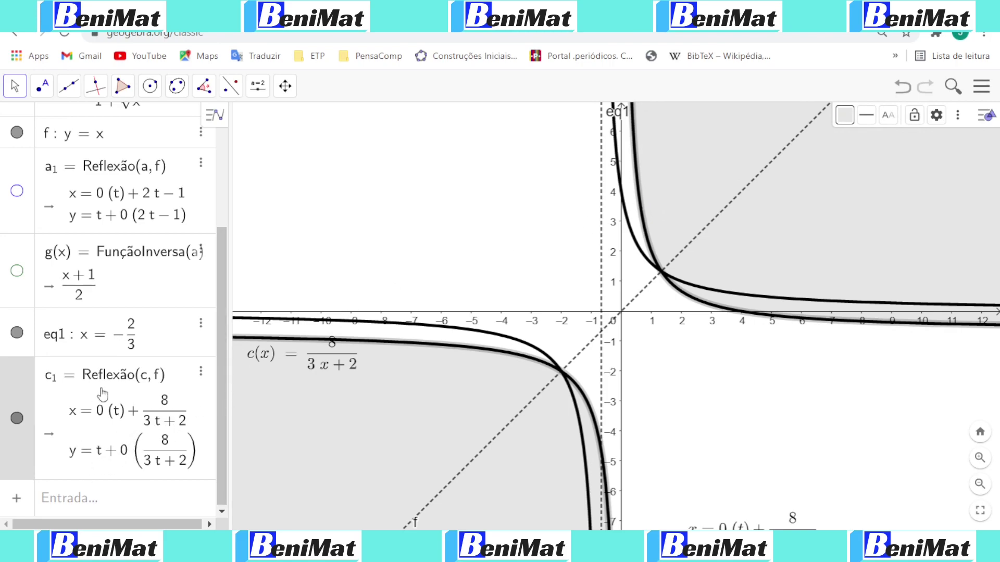
pyautogui.click(201, 372)
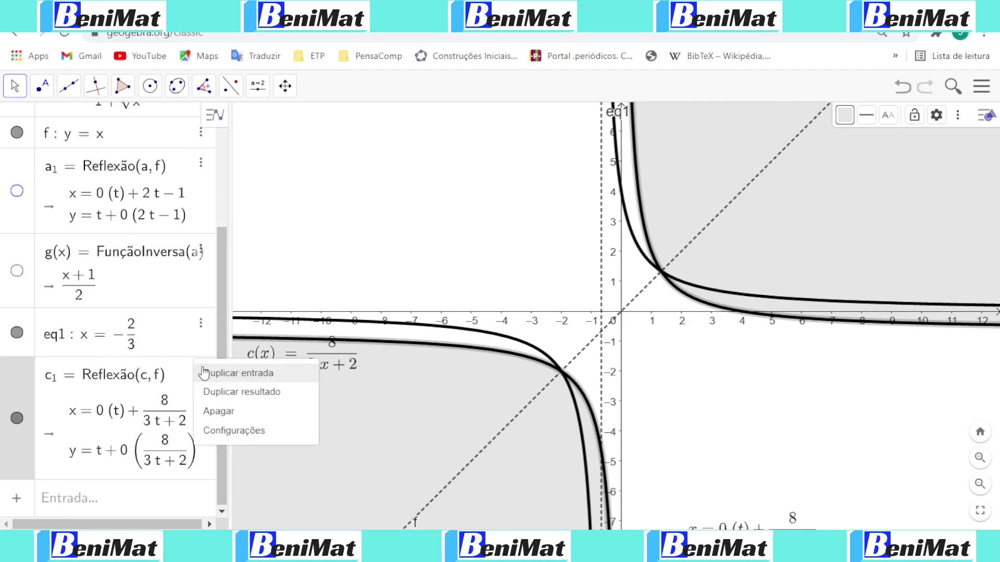
pyautogui.click(240, 436)
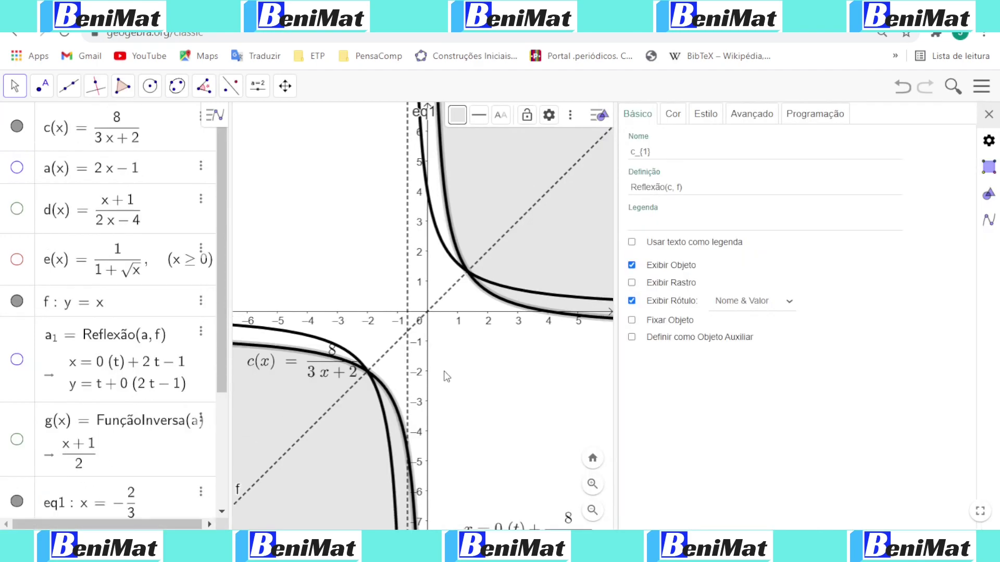
pyautogui.click(673, 121)
pyautogui.click(705, 117)
pyautogui.click(751, 116)
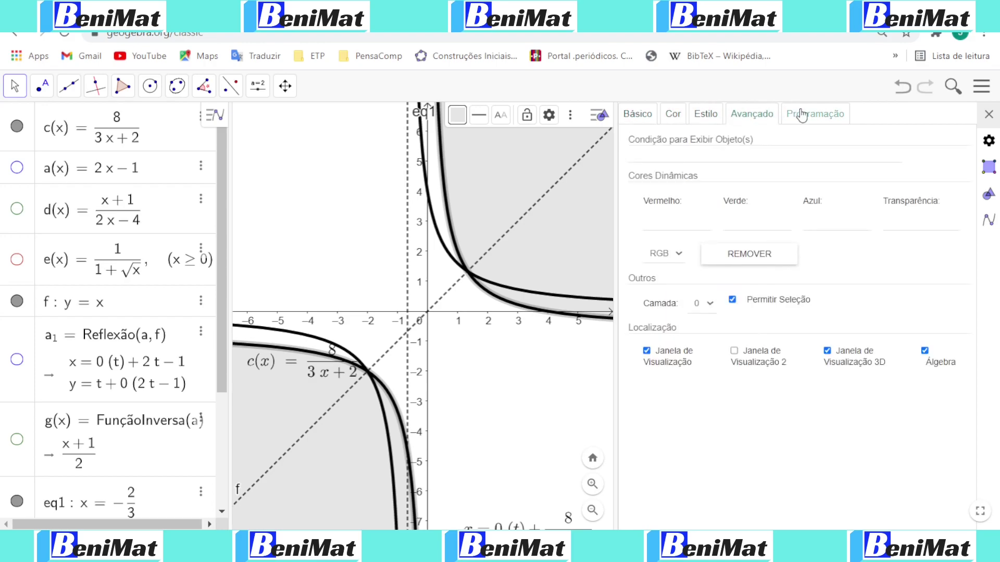
pyautogui.click(802, 115)
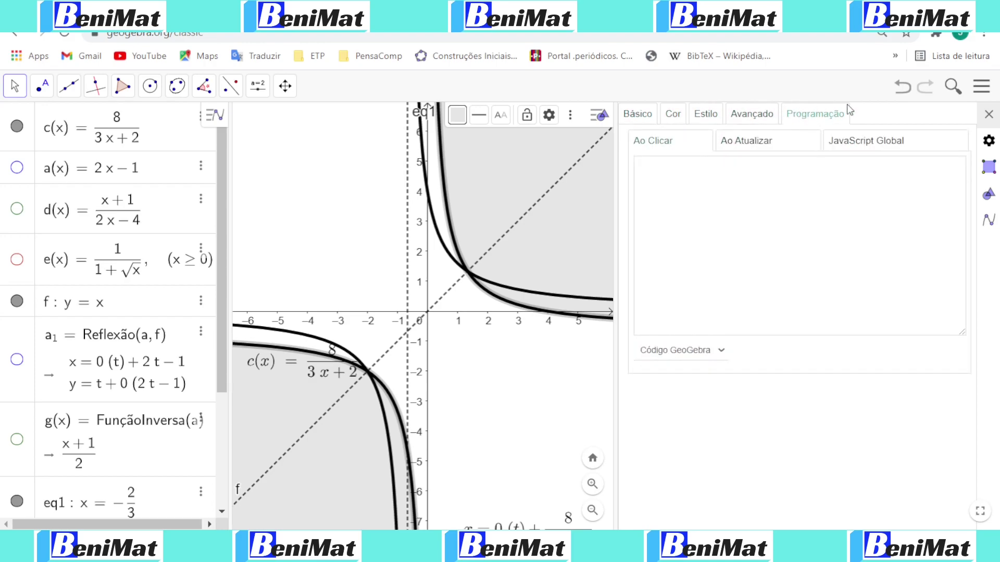
pyautogui.click(989, 114)
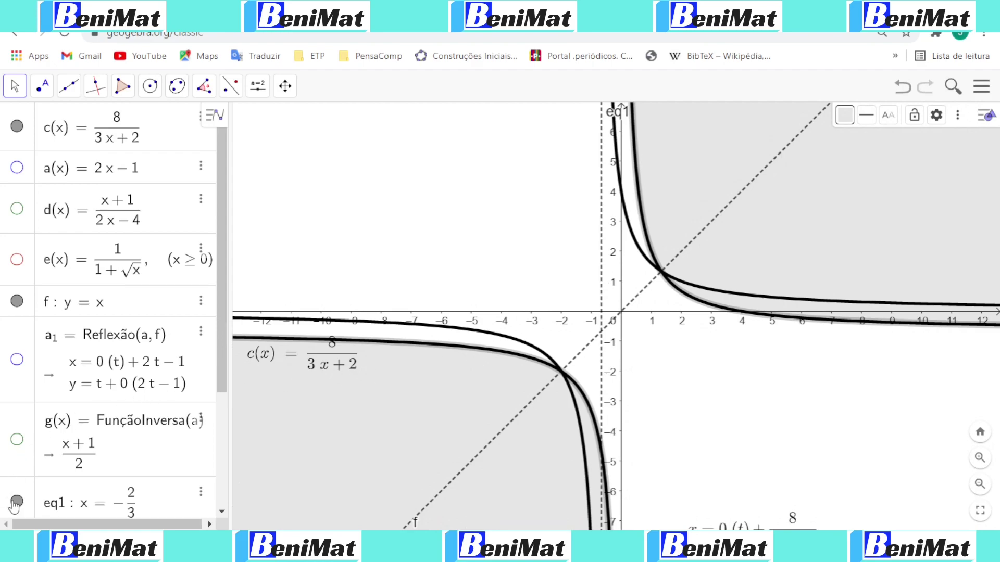
# Hide the reflection of c and create the inverse of c with the command FunçãoInversa(c).
pyautogui.scroll(-3, 23, 354)
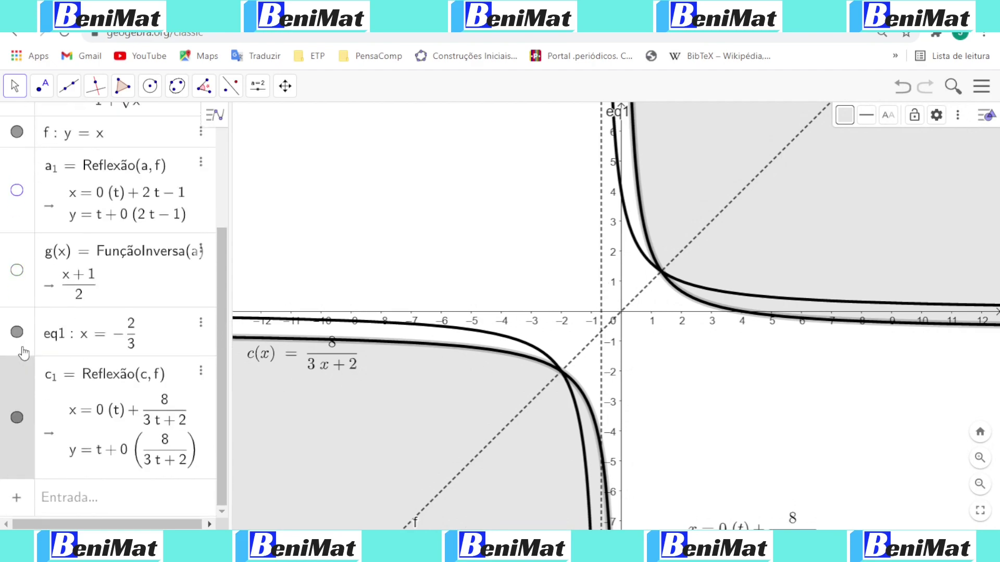
pyautogui.click(16, 418)
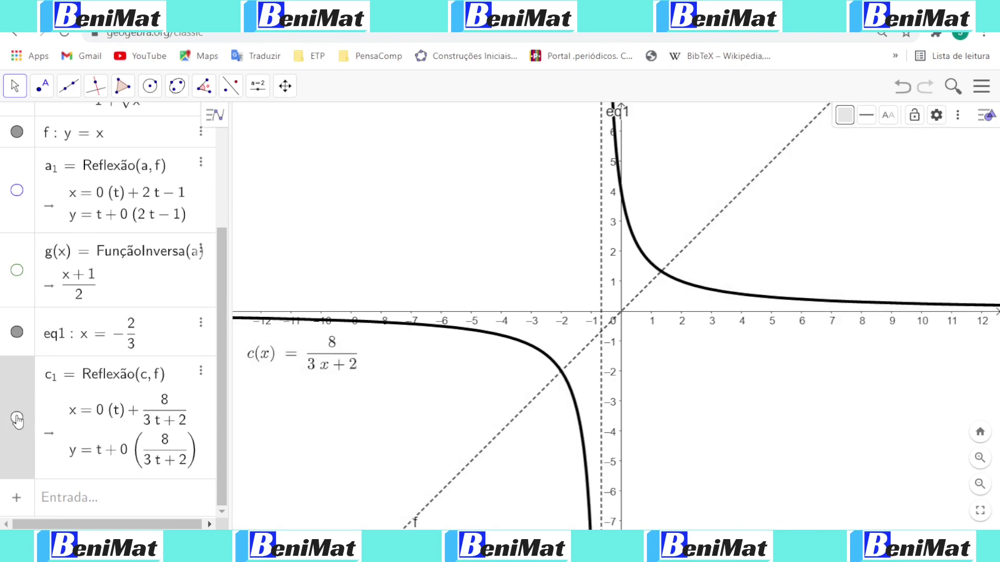
pyautogui.click(79, 511)
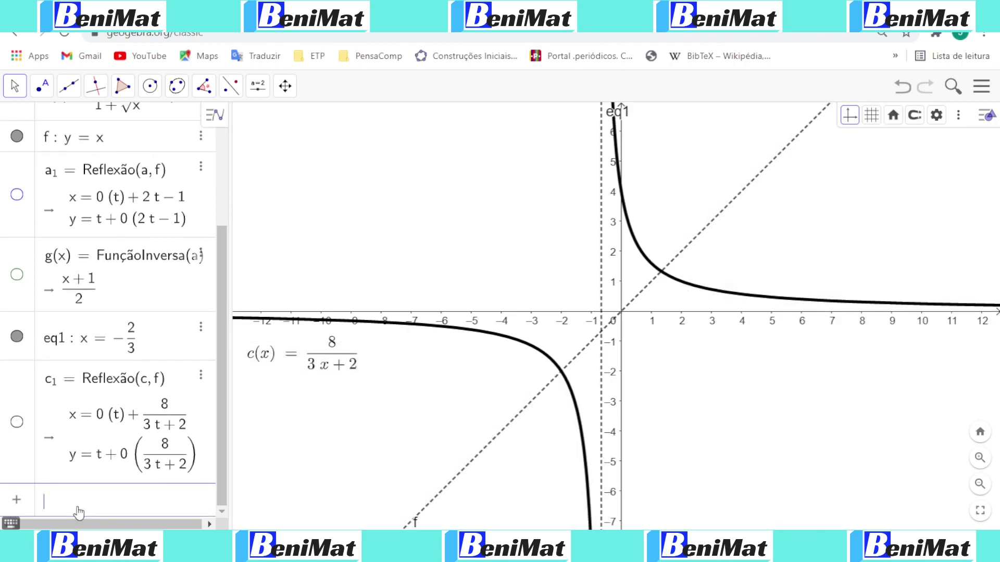
pyautogui.write('FunçãoInve')
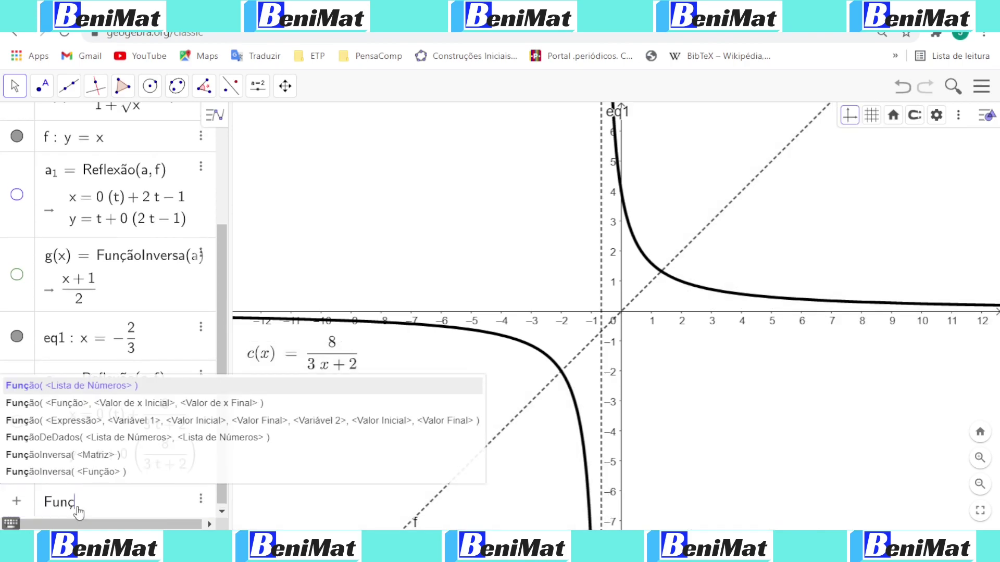
pyautogui.write('rsa')
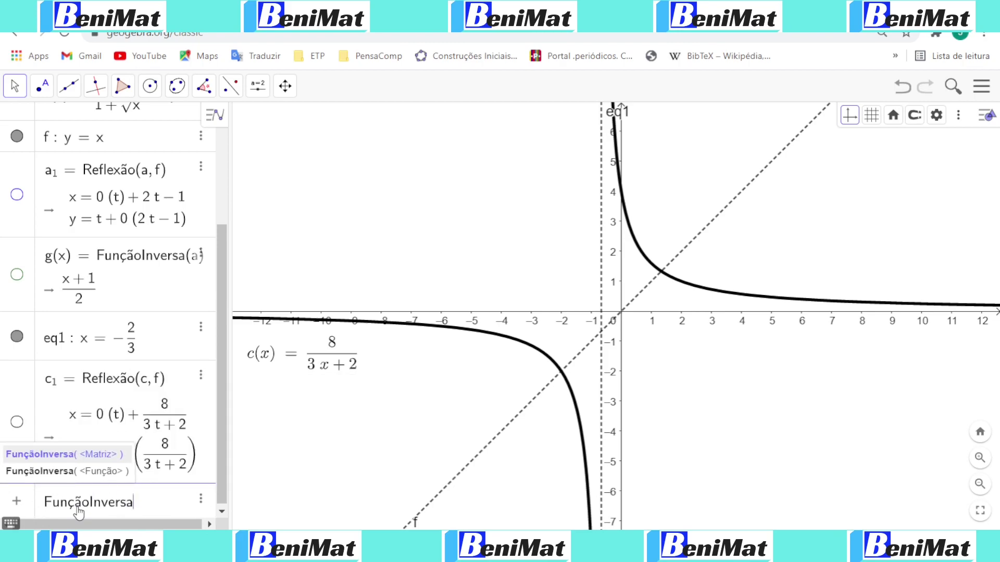
pyautogui.write('(')
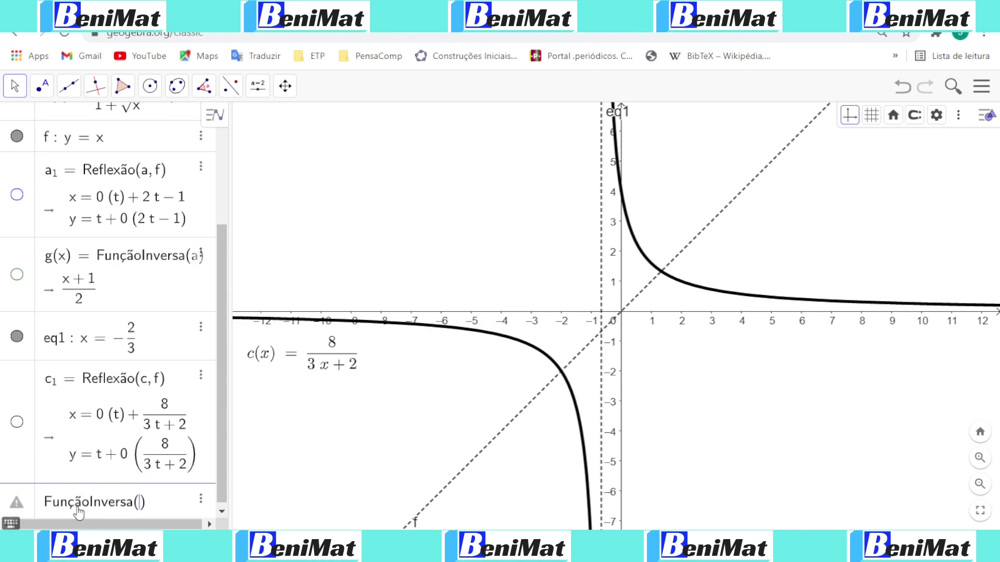
pyautogui.write('c')
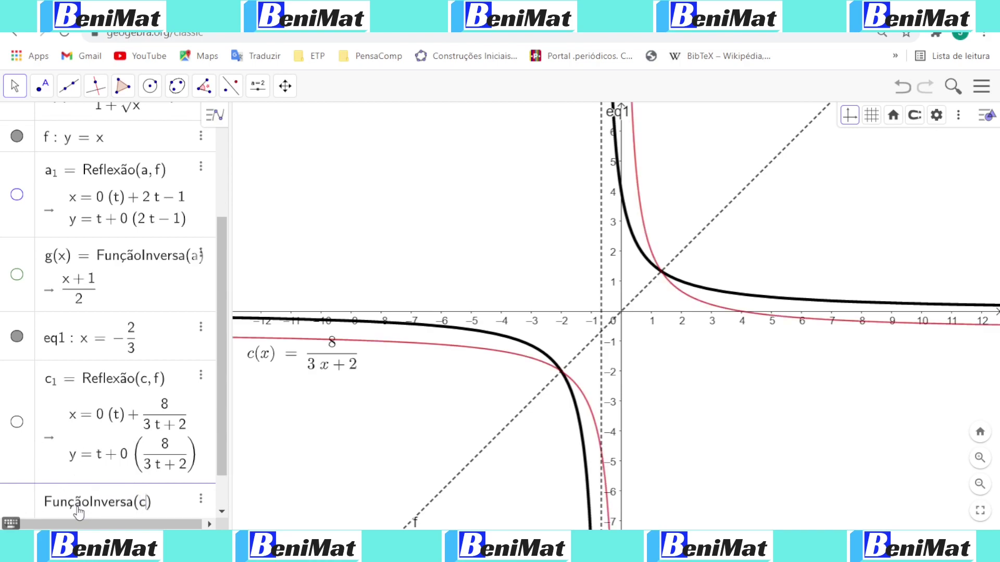
pyautogui.press('Return')
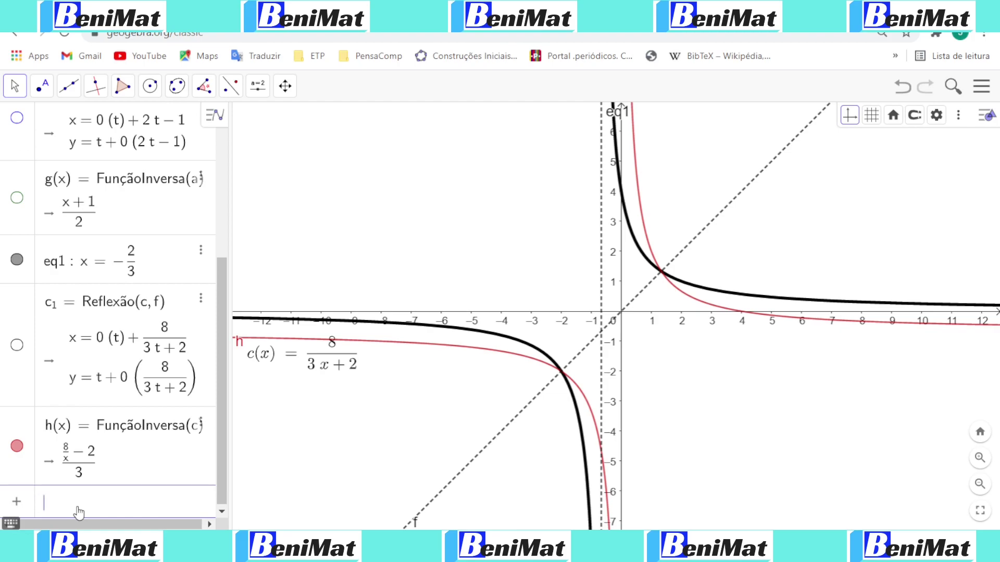
# Set the label of the inverse function h to show its name and value (Nome & Valor).
pyautogui.click(425, 344)
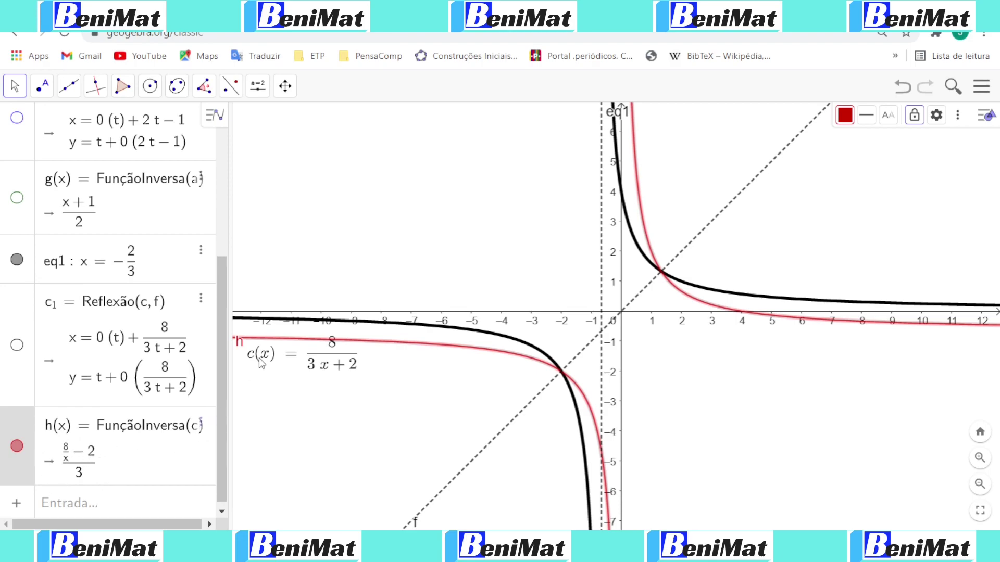
pyautogui.click(390, 343)
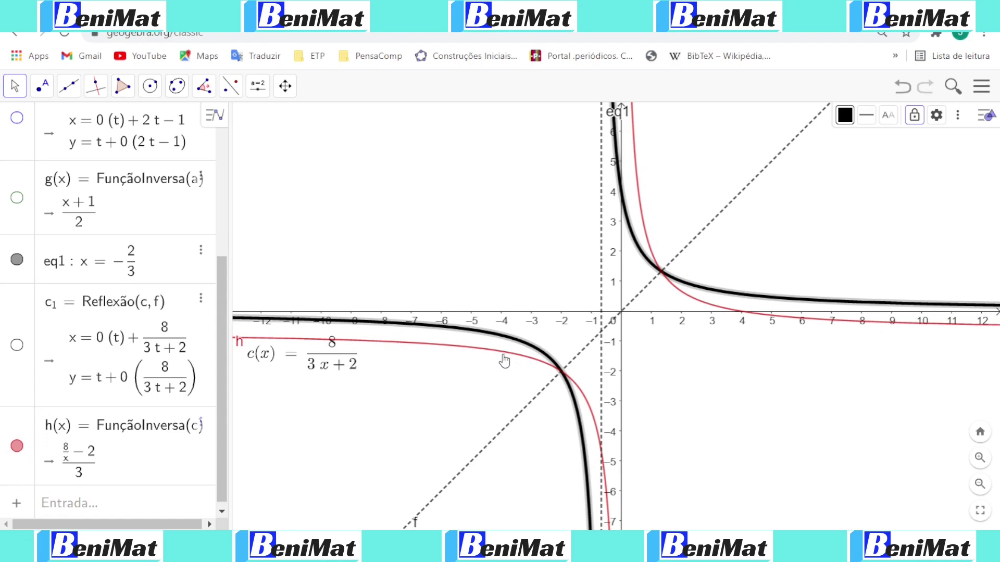
pyautogui.click(476, 350)
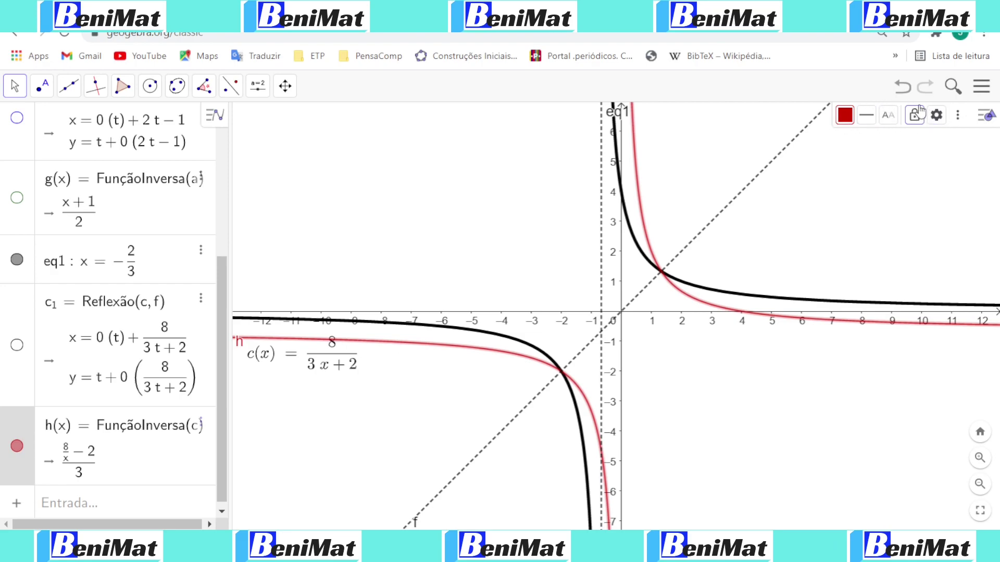
pyautogui.click(892, 124)
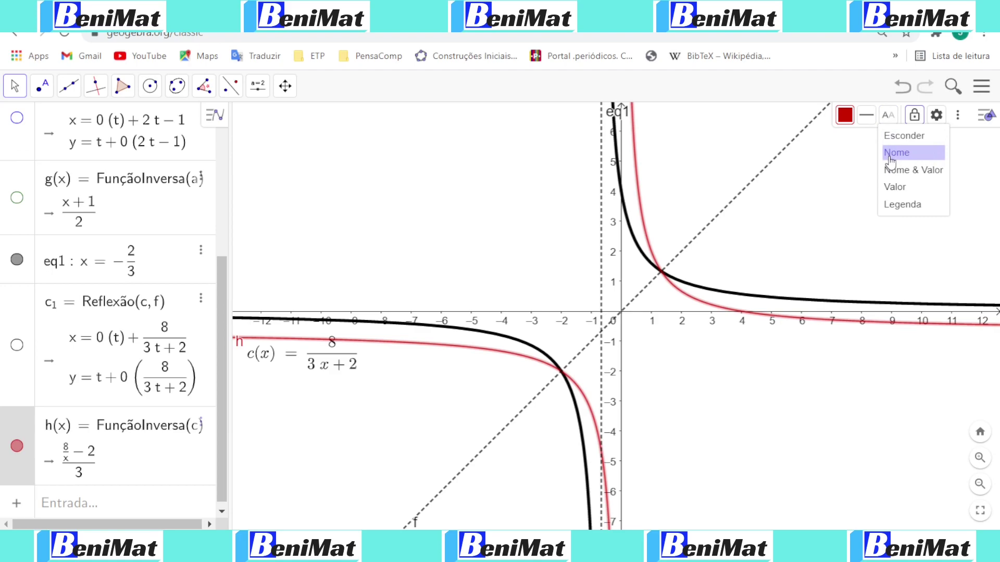
pyautogui.click(892, 170)
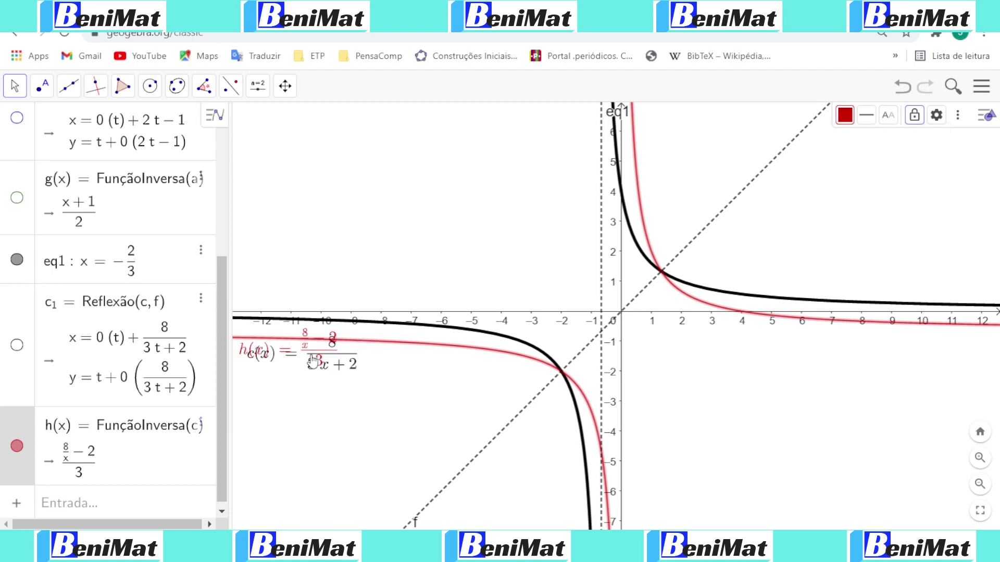
# Separate the overlapping labels of c and h, placing c's above the x-axis and h's below its curve.
pyautogui.moveTo(313, 376); pyautogui.dragTo(331, 282)
pyautogui.moveTo(319, 342); pyautogui.dragTo(330, 389)
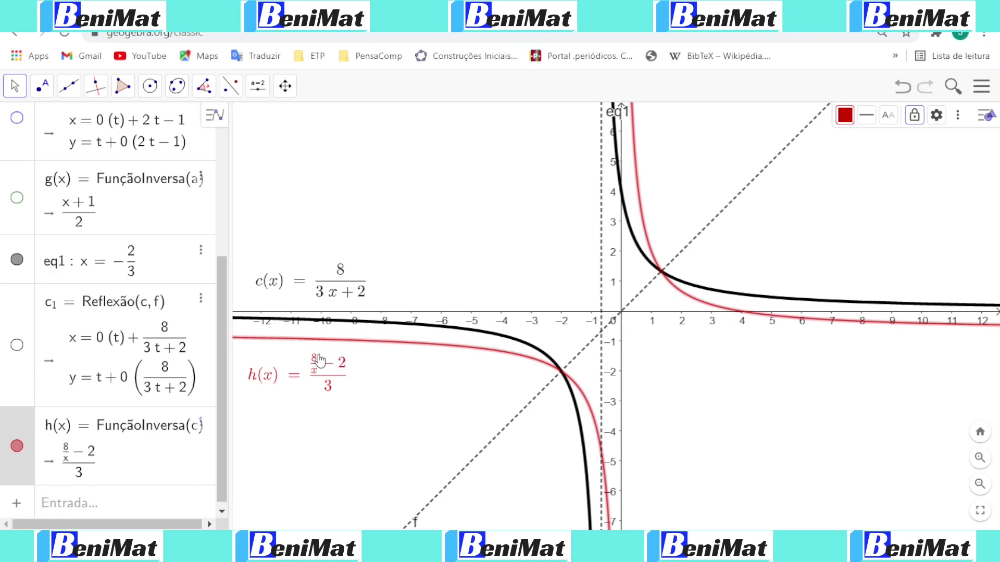
# Begin defining a function i(x), and look up the worked inverse of item c on the first frame of the Jamboard.
pyautogui.click(99, 509)
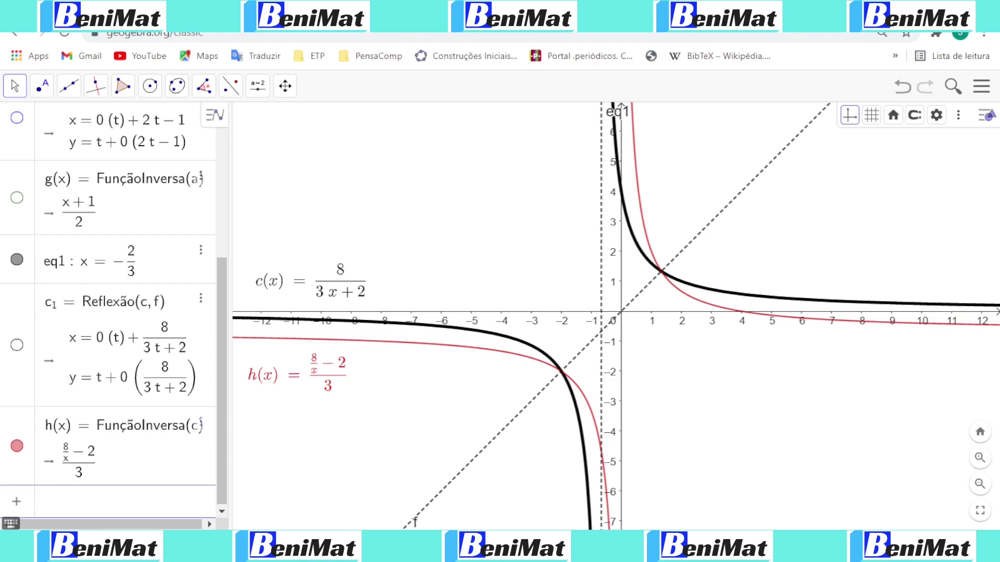
pyautogui.write('i')
pyautogui.press('Return')
pyautogui.write('(x)')
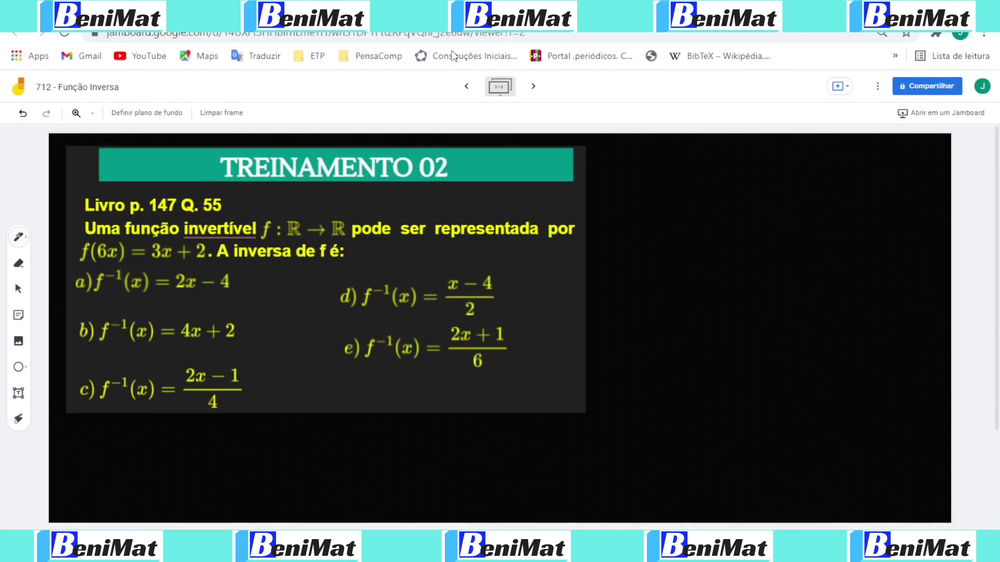
pyautogui.click(466, 86)
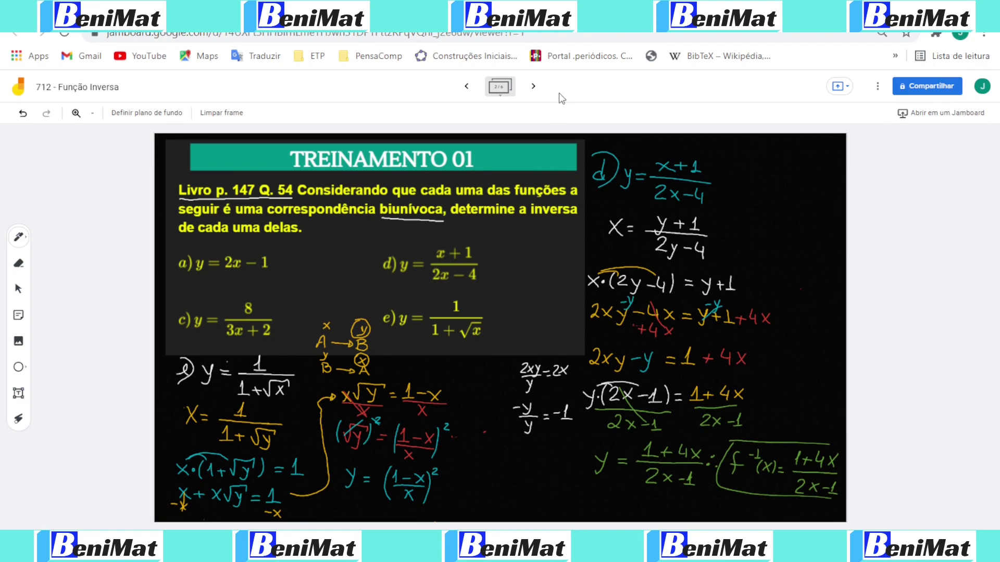
pyautogui.click(466, 88)
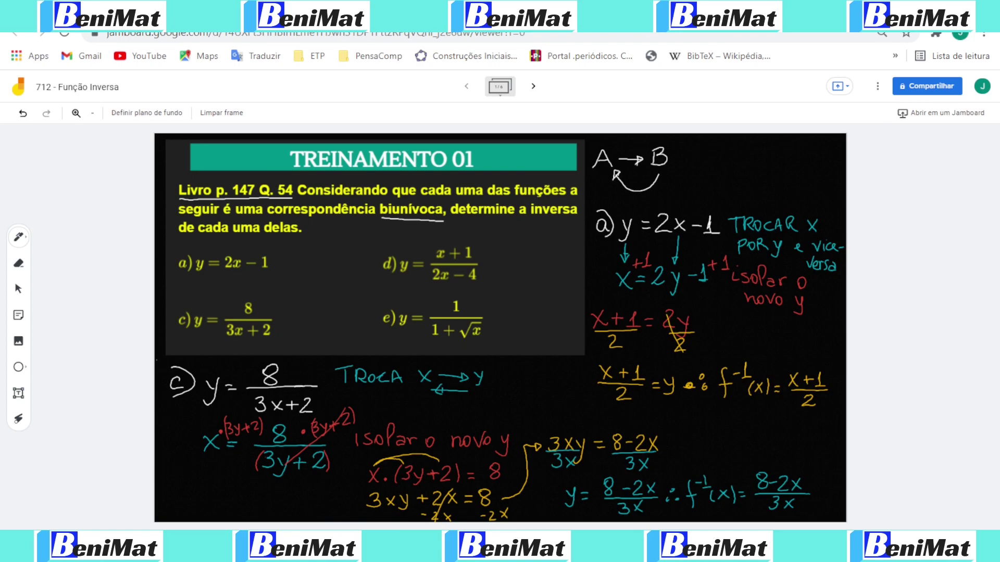
# Return to GeoGebra and complete the definition as i(x) = (8 − 2x)/(3x).
pyautogui.click(391, 10)
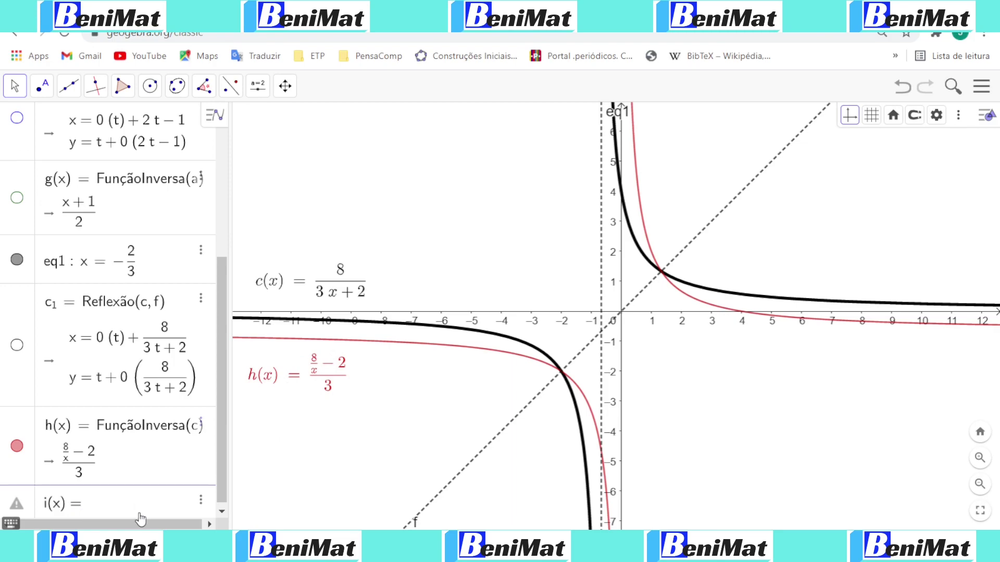
pyautogui.write('8')
pyautogui.write('-')
pyautogui.write('2x')
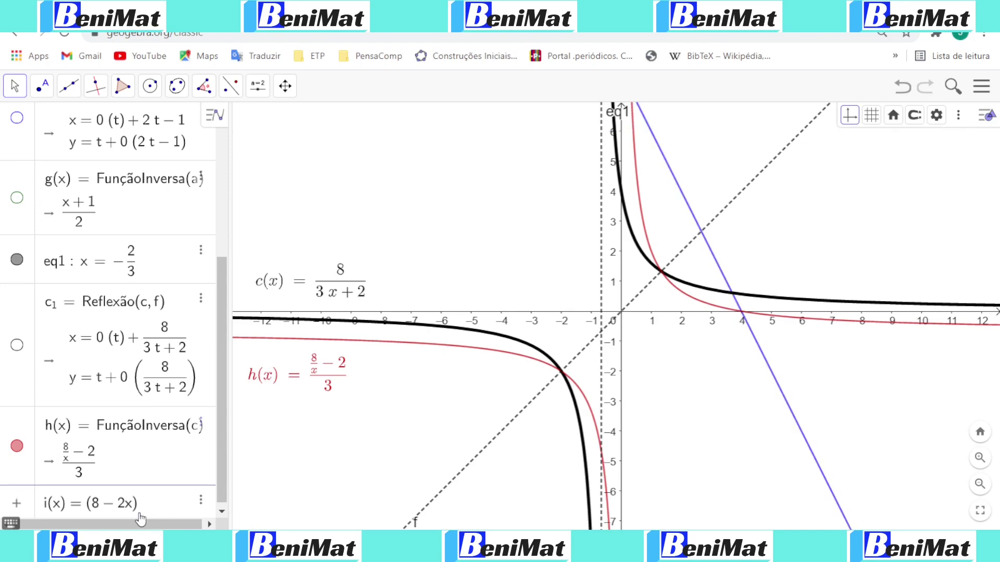
pyautogui.write('/')
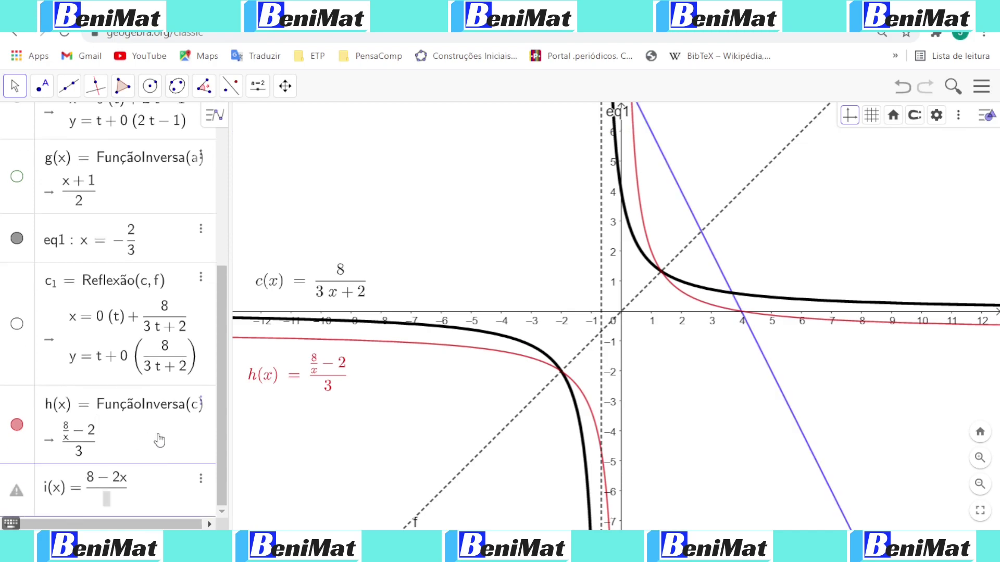
pyautogui.write('3x')
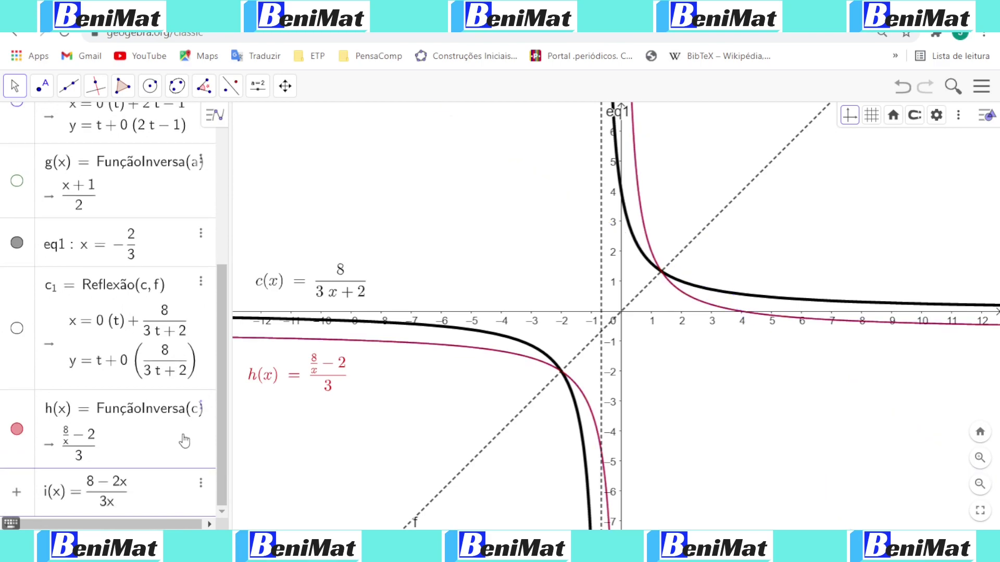
pyautogui.press('Return')
# Compare i with the inverse h by repeatedly hiding and showing the graph of i.
pyautogui.click(19, 465)
pyautogui.click(20, 462)
pyautogui.click(20, 462)
pyautogui.click(19, 462)
pyautogui.click(19, 462)
pyautogui.click(19, 462)
pyautogui.click(19, 462)
pyautogui.click(19, 461)
pyautogui.click(19, 462)
pyautogui.click(19, 462)
pyautogui.click(19, 461)
# Compare the graphs of h and i by viewing each one alone and both together.
pyautogui.click(9, 404)
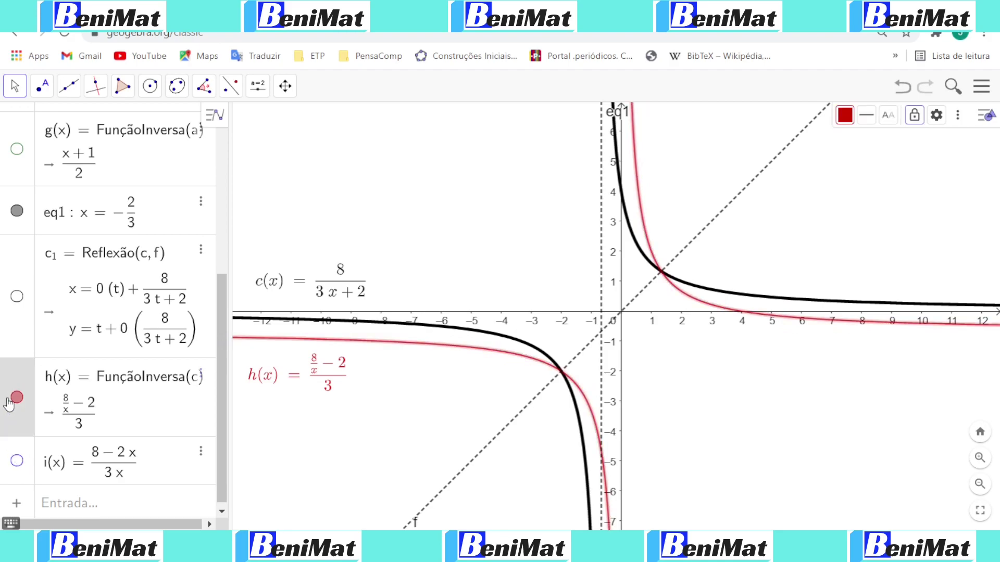
pyautogui.click(16, 400)
pyautogui.click(16, 400)
pyautogui.click(15, 400)
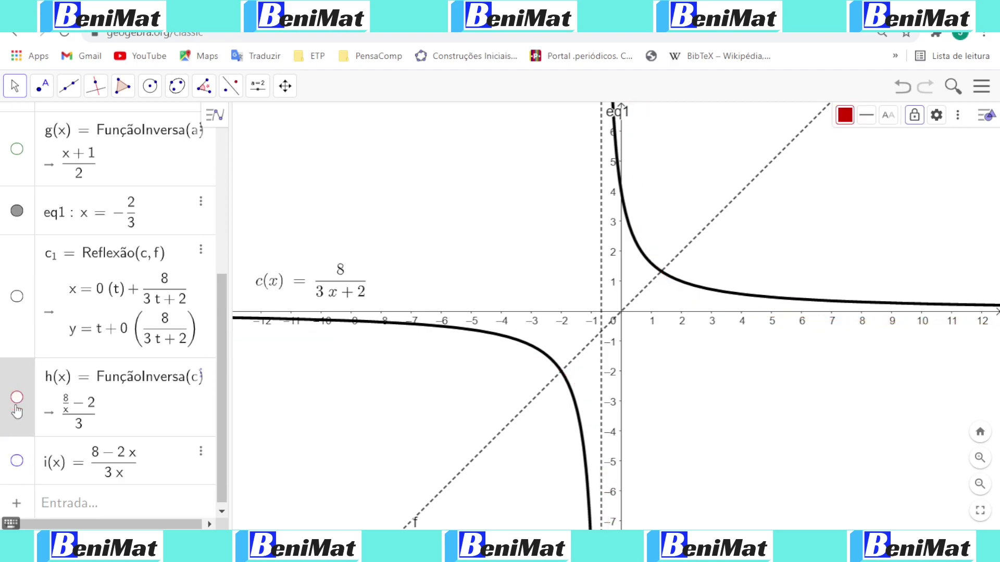
pyautogui.click(17, 462)
pyautogui.click(17, 462)
pyautogui.click(17, 462)
pyautogui.click(16, 462)
pyautogui.click(17, 463)
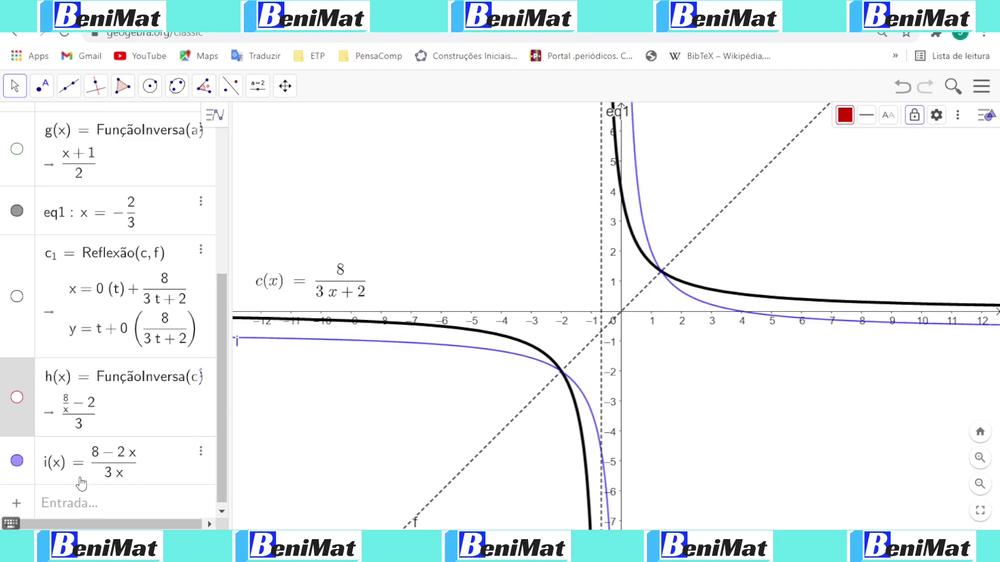
pyautogui.click(17, 399)
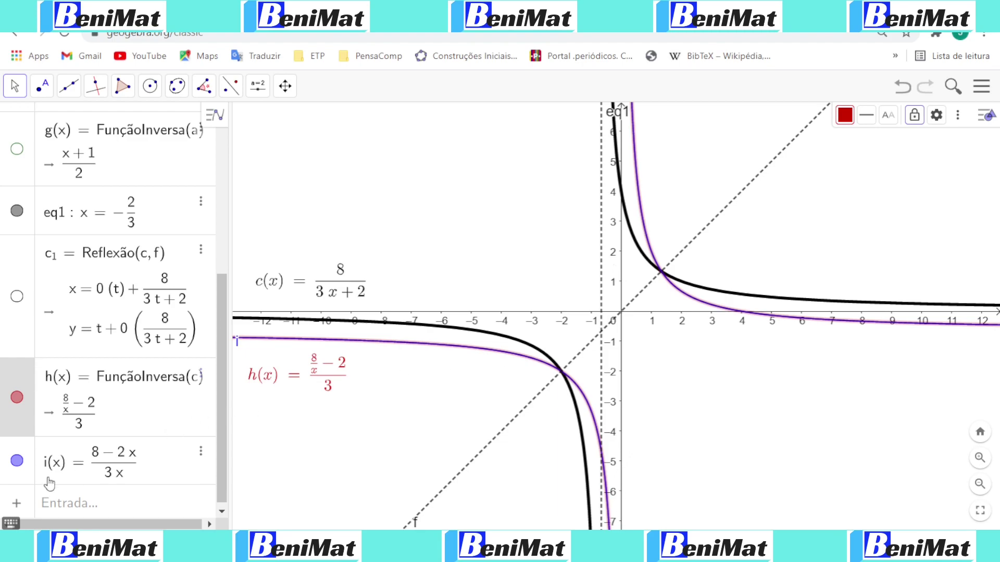
# Hide h, i, the line x = −2/3, the line y = x and c, and show the graph of d.
pyautogui.click(17, 398)
pyautogui.click(16, 460)
pyautogui.scroll(2, 31, 313)
pyautogui.click(17, 286)
pyautogui.scroll(3, 18, 276)
pyautogui.click(16, 235)
pyautogui.scroll(2, 21, 234)
pyautogui.click(17, 126)
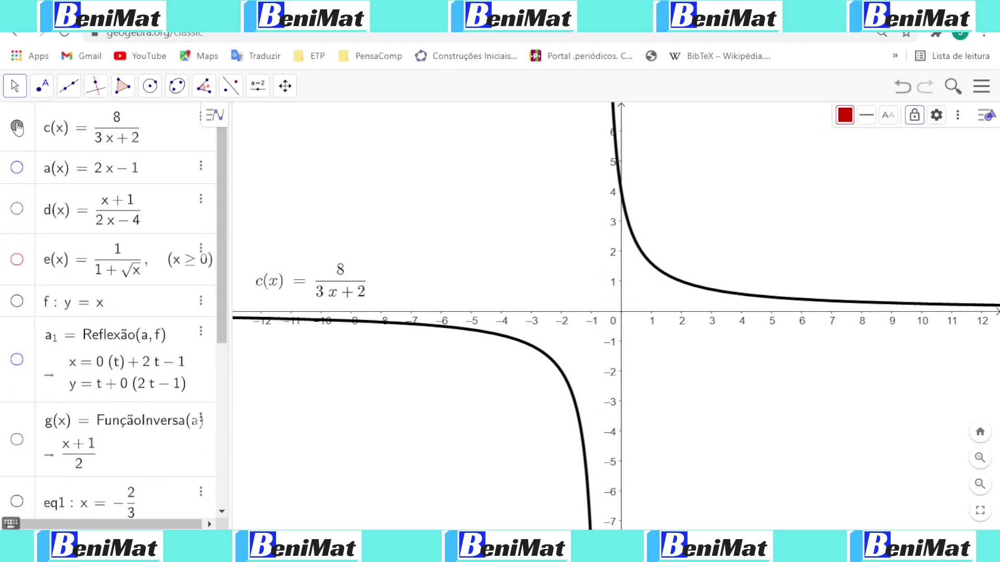
pyautogui.click(16, 210)
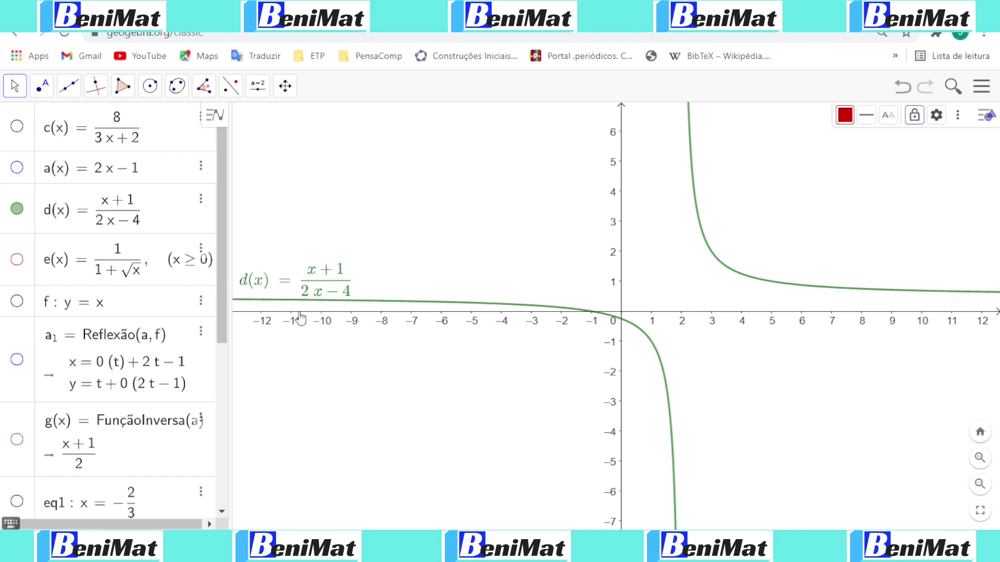
# Add the vertical line x = 2 as the asymptote of d.
pyautogui.scroll(-2, 150, 467)
pyautogui.scroll(-5, 150, 468)
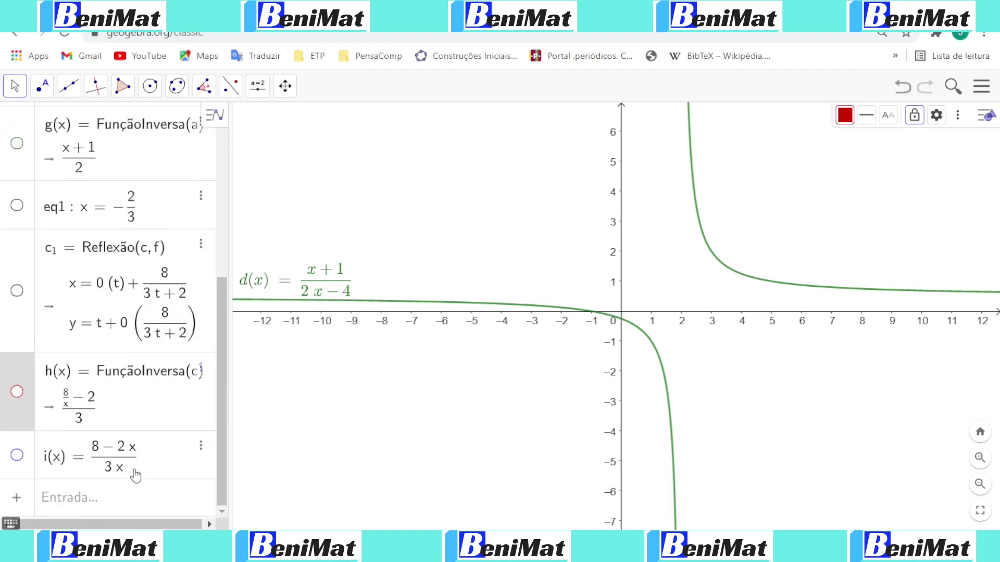
pyautogui.click(119, 497)
pyautogui.write('x=2')
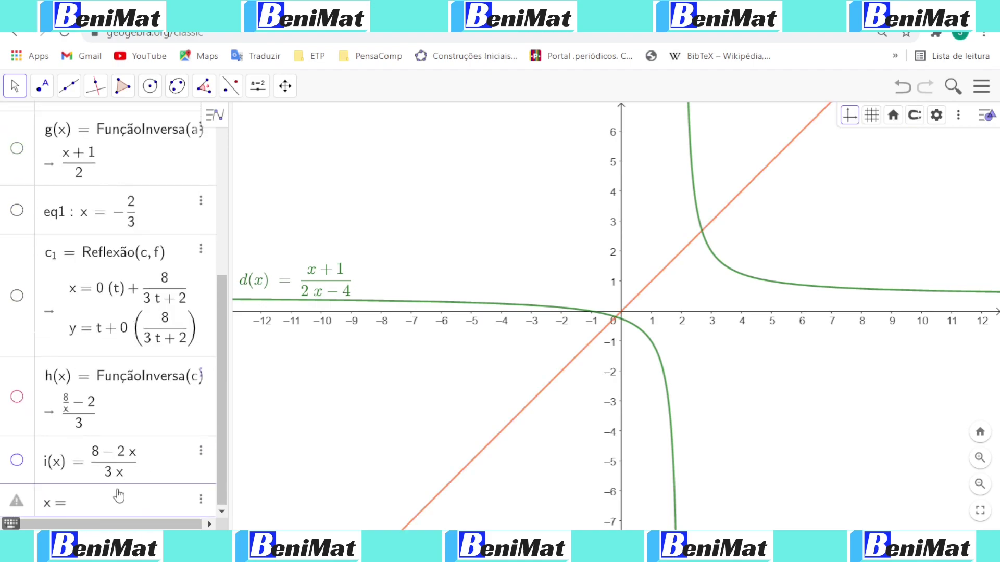
pyautogui.press('Return')
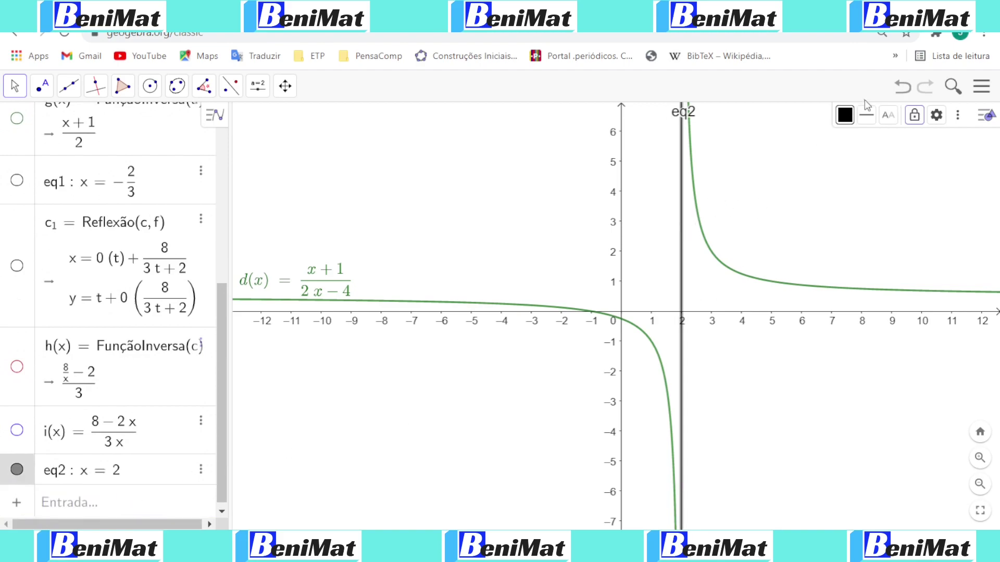
# Make the line x = 2 dashed and adjust its thickness.
pyautogui.click(888, 115)
pyautogui.click(866, 118)
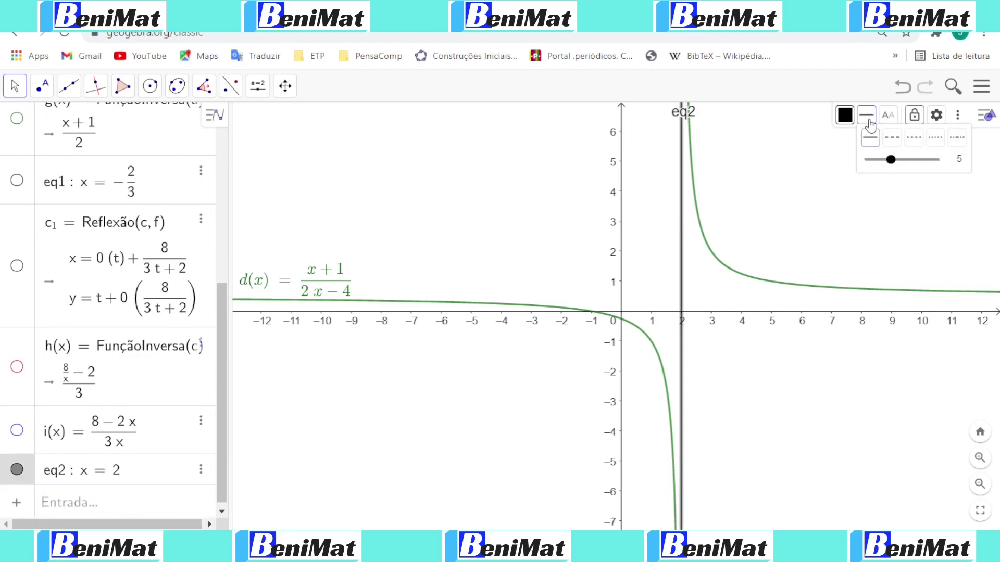
pyautogui.moveTo(891, 158); pyautogui.dragTo(918, 160)
pyautogui.click(914, 138)
pyautogui.click(888, 115)
pyautogui.click(866, 115)
pyautogui.moveTo(916, 162); pyautogui.dragTo(900, 161)
# Set the label of the line x = 2 to Nome & Valor and move it slightly lower.
pyautogui.click(887, 115)
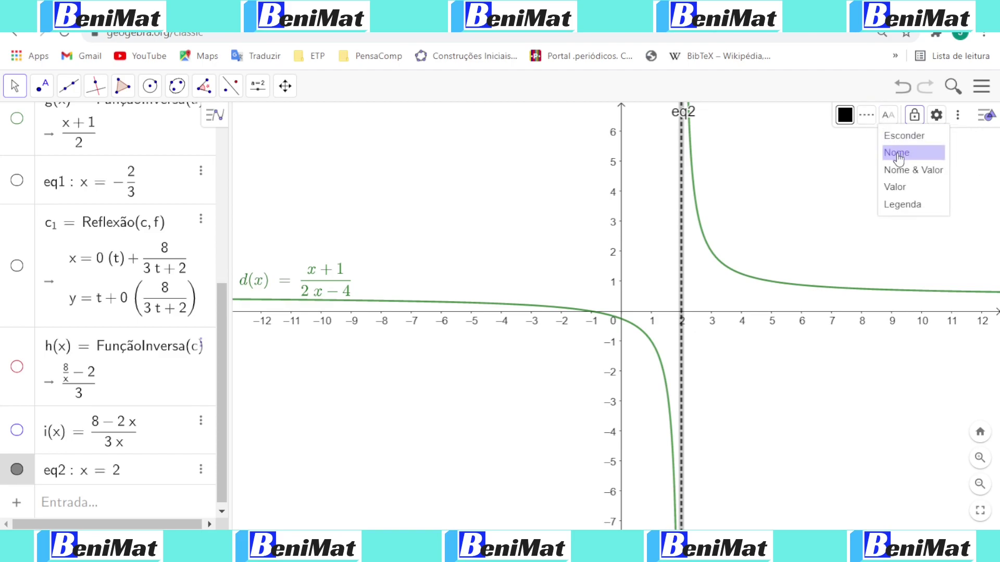
pyautogui.click(898, 170)
pyautogui.moveTo(705, 117); pyautogui.dragTo(702, 149)
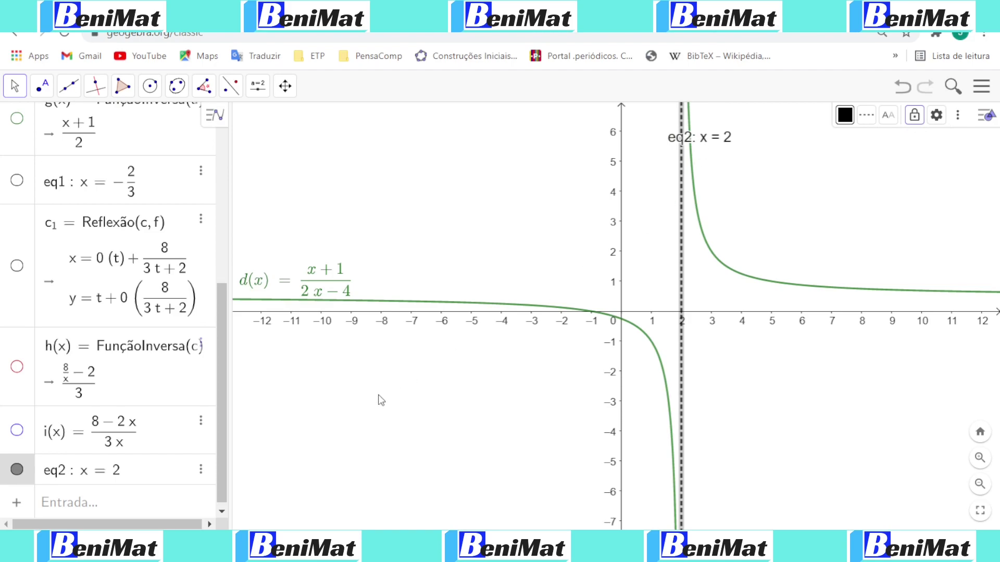
# Try to create the inverse of d with the command FunçãoInversa(d).
pyautogui.click(97, 514)
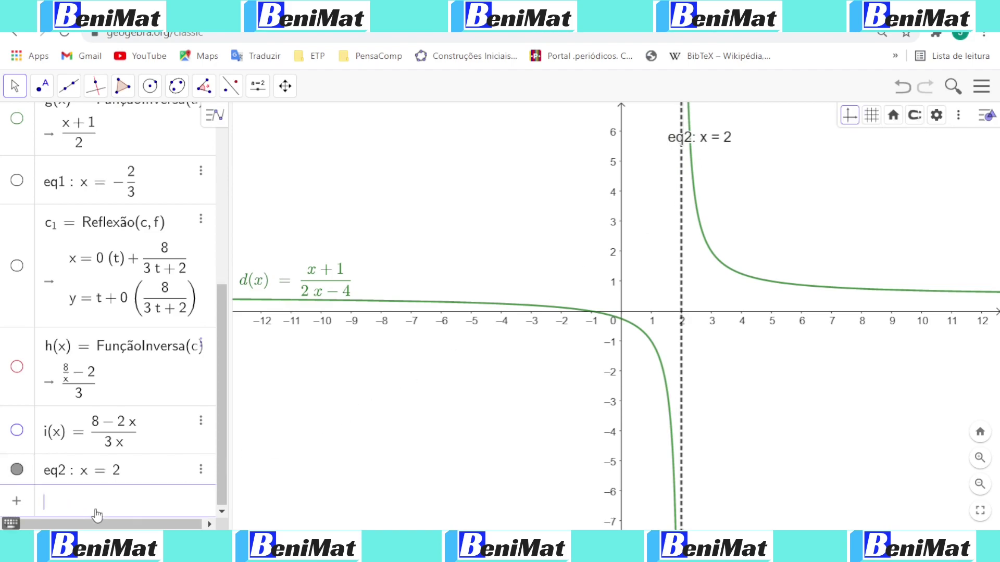
pyautogui.write('FunçãoInvers')
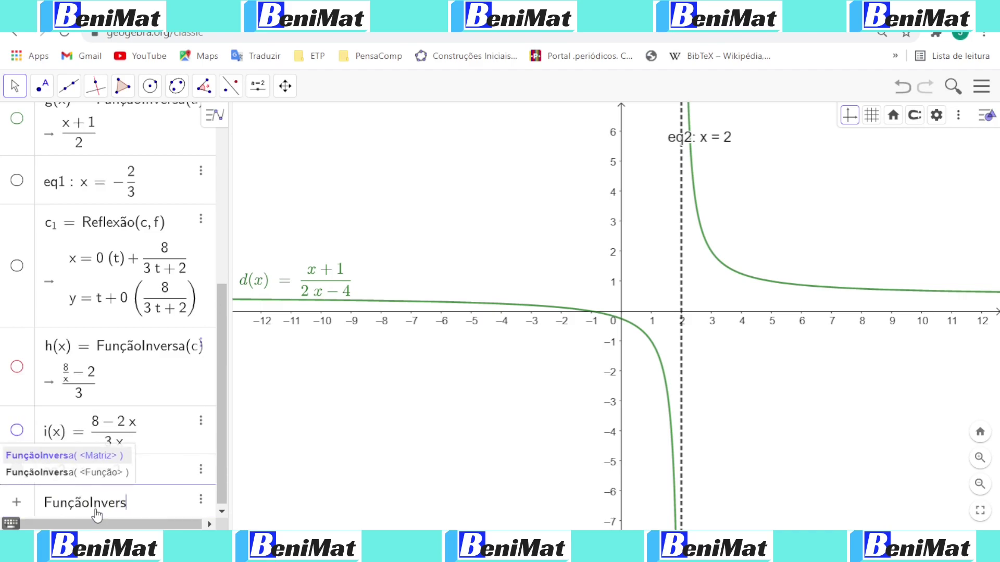
pyautogui.write('a(d')
pyautogui.press('Return')
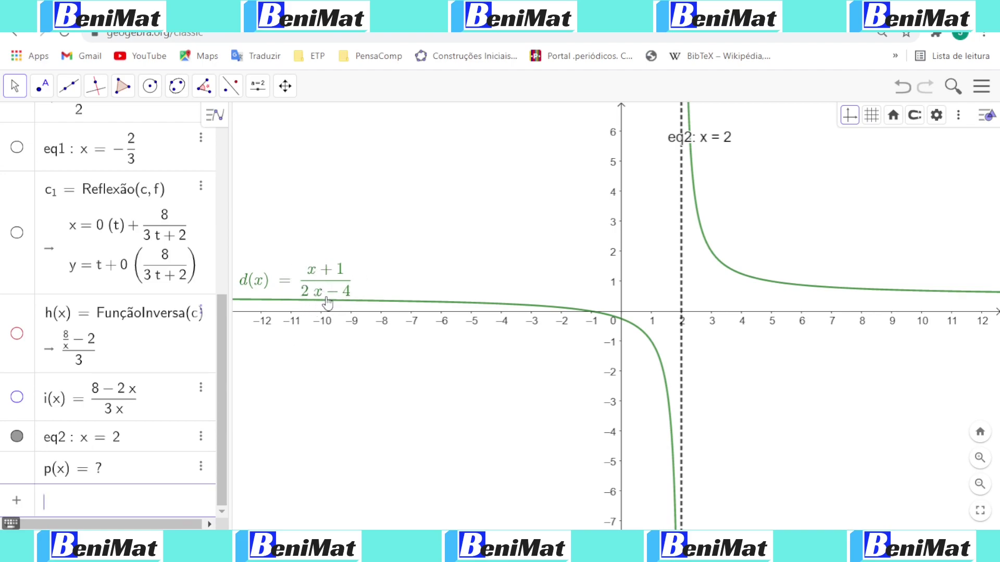
# Show the line y = x and reflect the graph of d across it.
pyautogui.scroll(7, 112, 221)
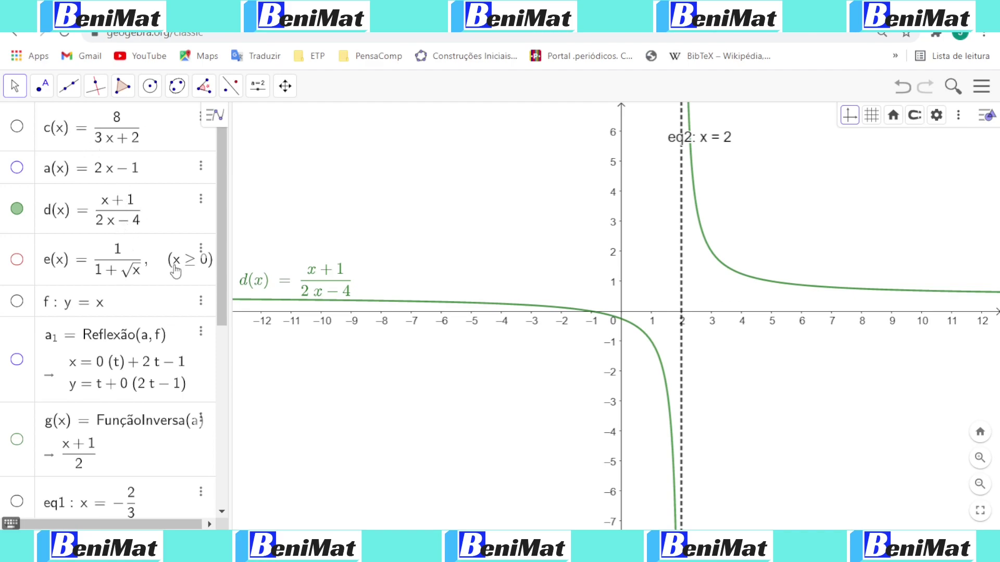
pyautogui.scroll(-2, 383, 367)
pyautogui.scroll(2, 259, 368)
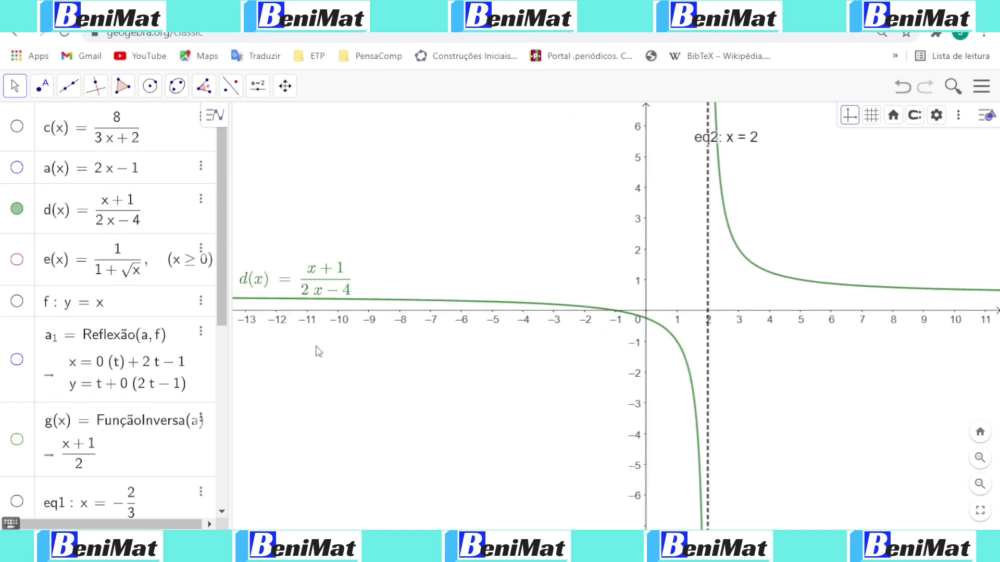
pyautogui.scroll(-6, 123, 441)
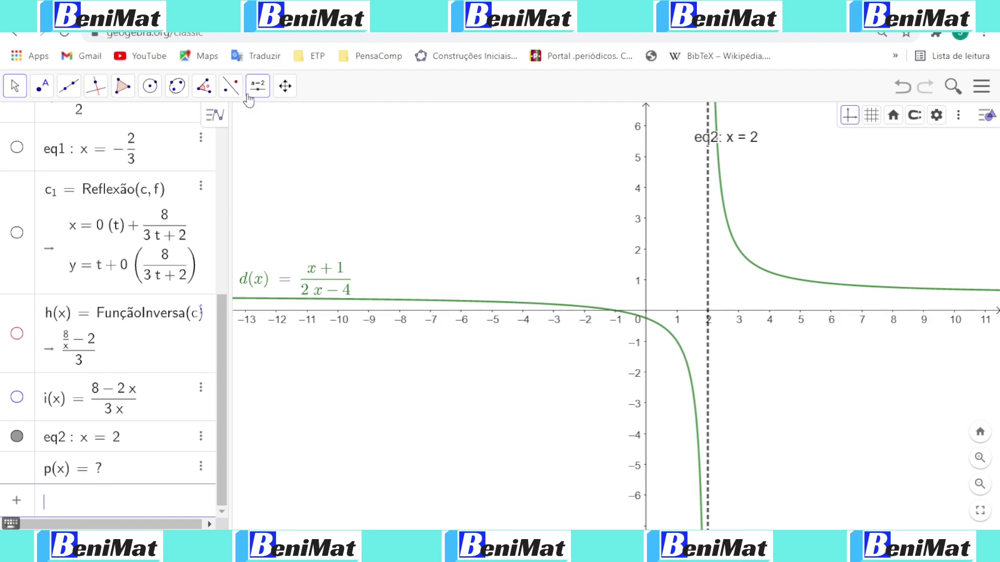
pyautogui.scroll(3, 35, 234)
pyautogui.scroll(4, 36, 234)
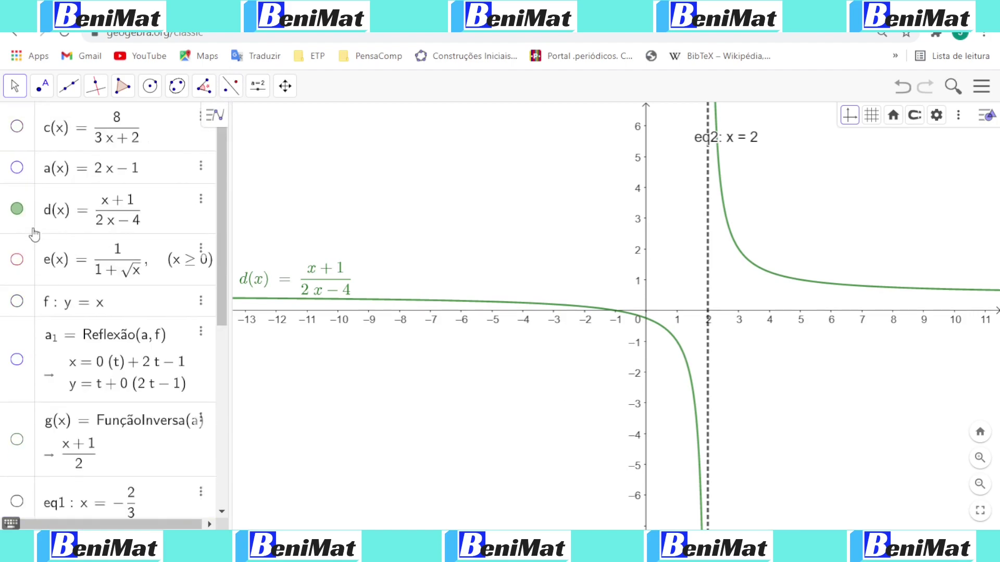
pyautogui.click(17, 302)
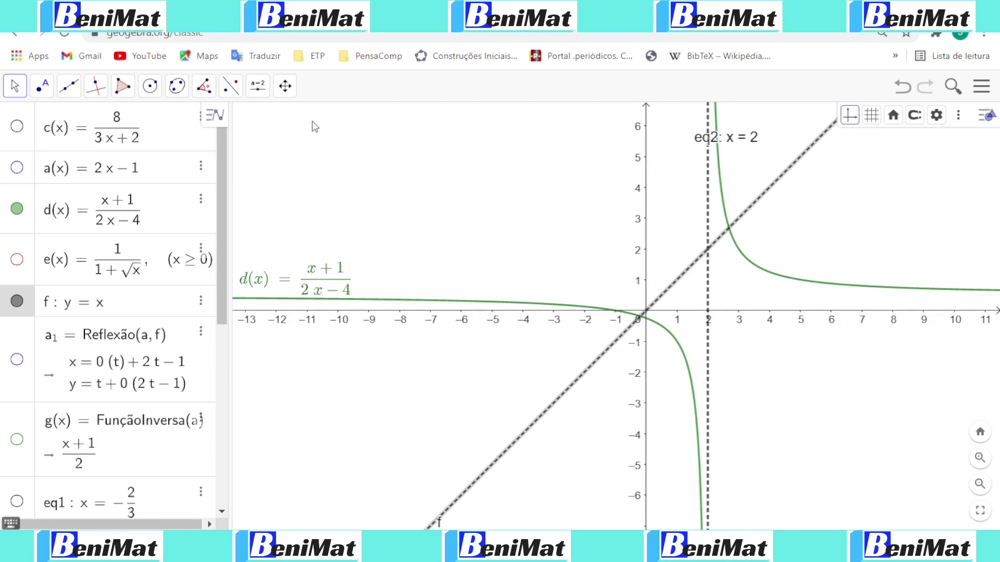
pyautogui.click(236, 89)
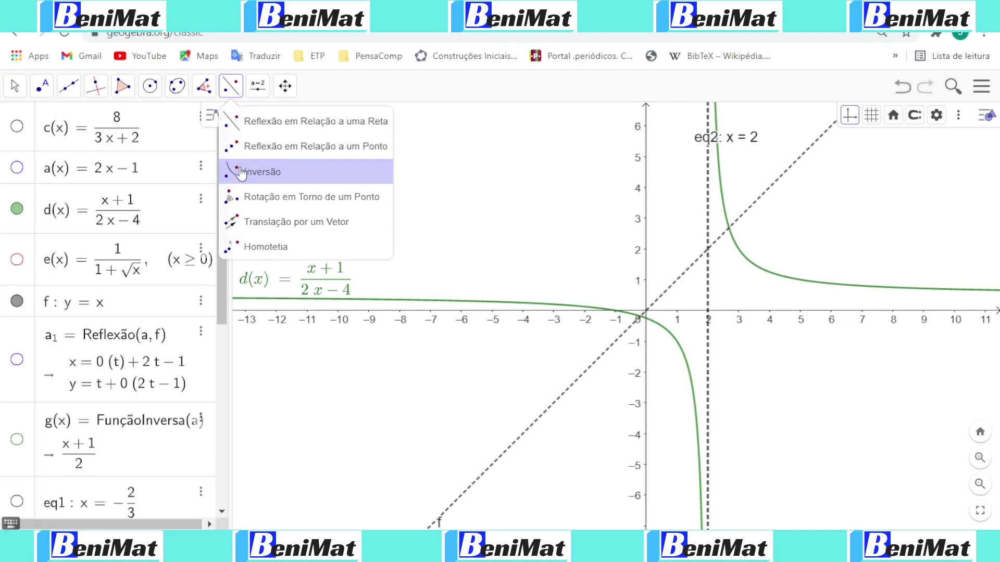
pyautogui.click(267, 122)
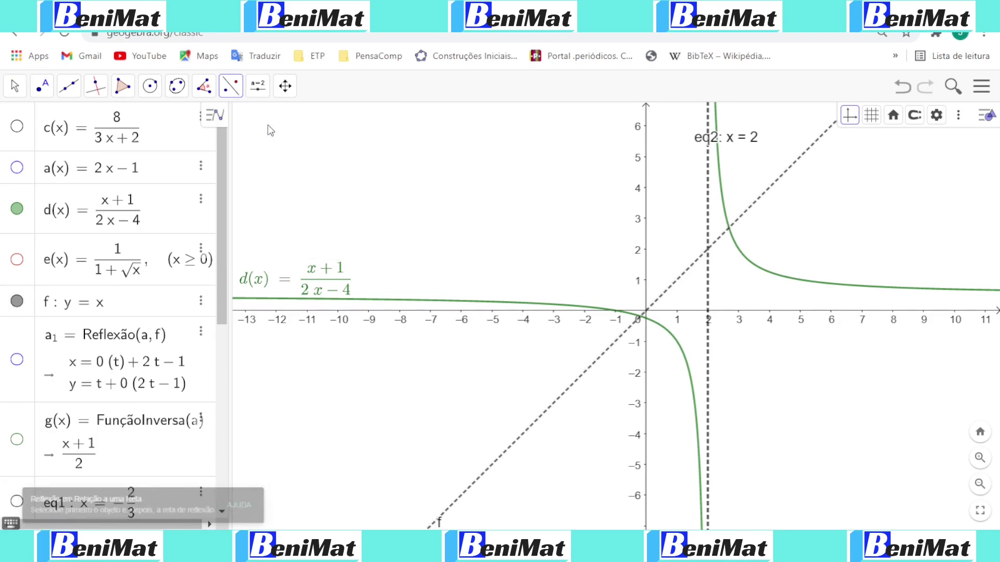
pyautogui.click(764, 279)
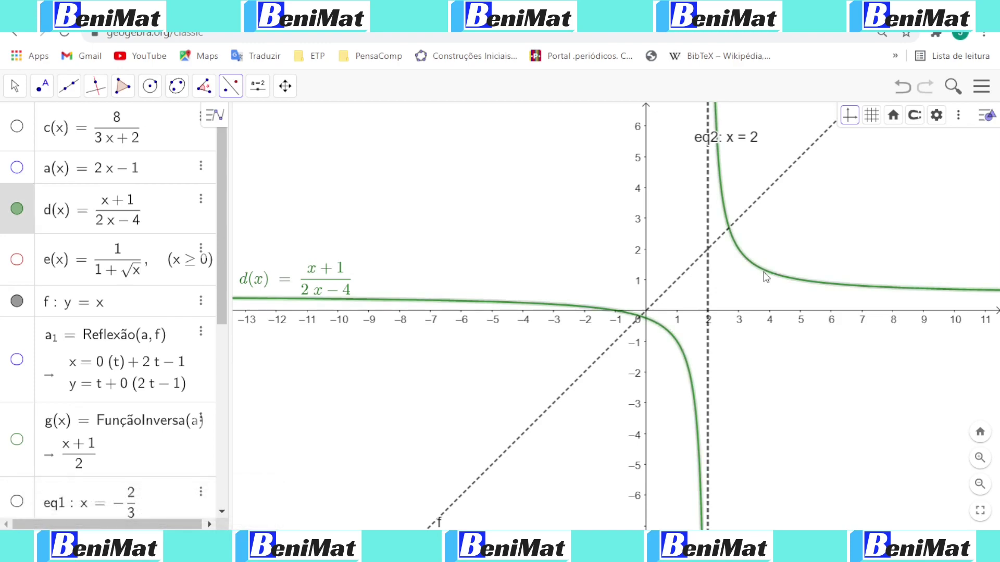
pyautogui.click(680, 283)
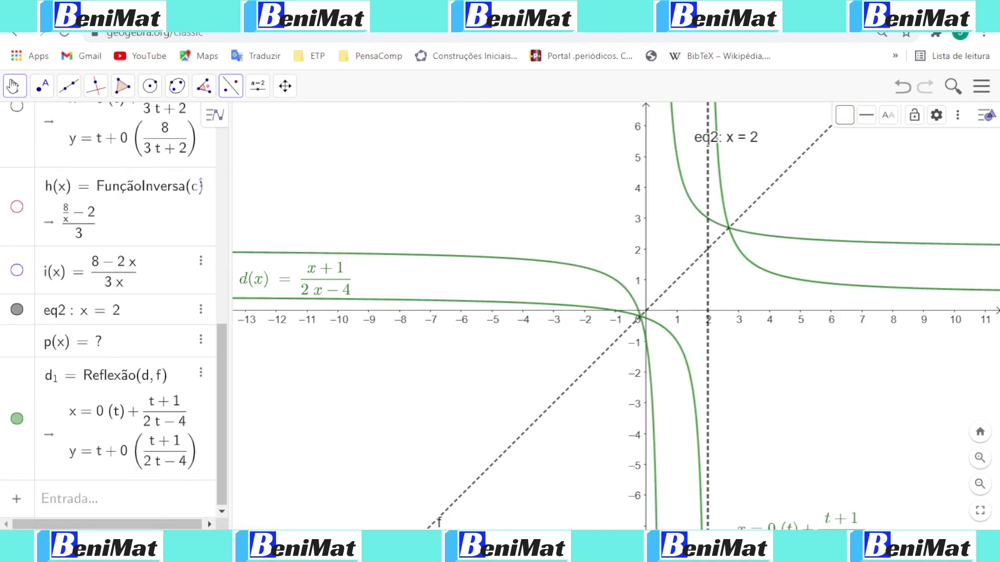
pyautogui.click(14, 86)
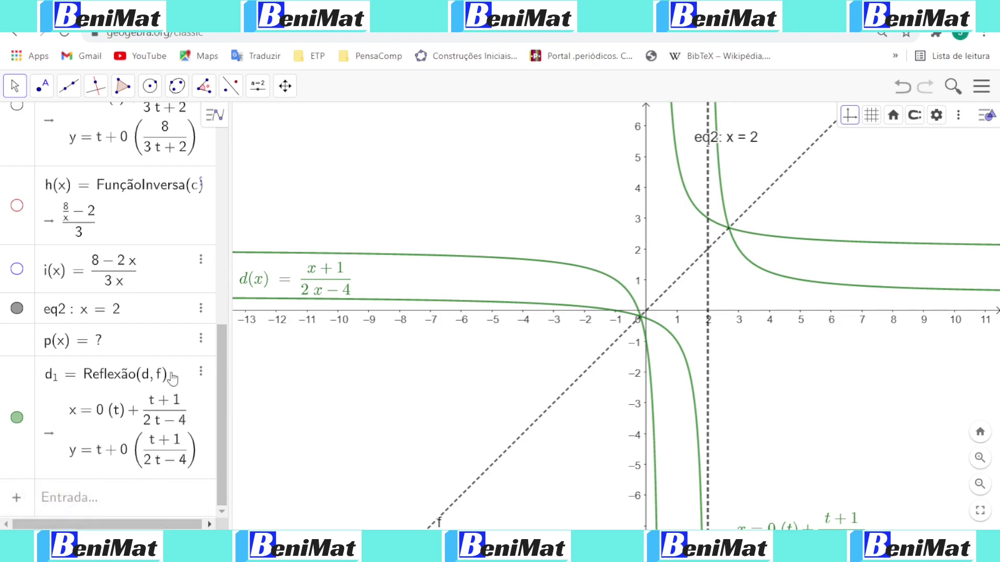
# Examine the property settings and the Redefinir definition of the reflected curve of d, leaving both without changes.
pyautogui.click(201, 374)
pyautogui.click(245, 440)
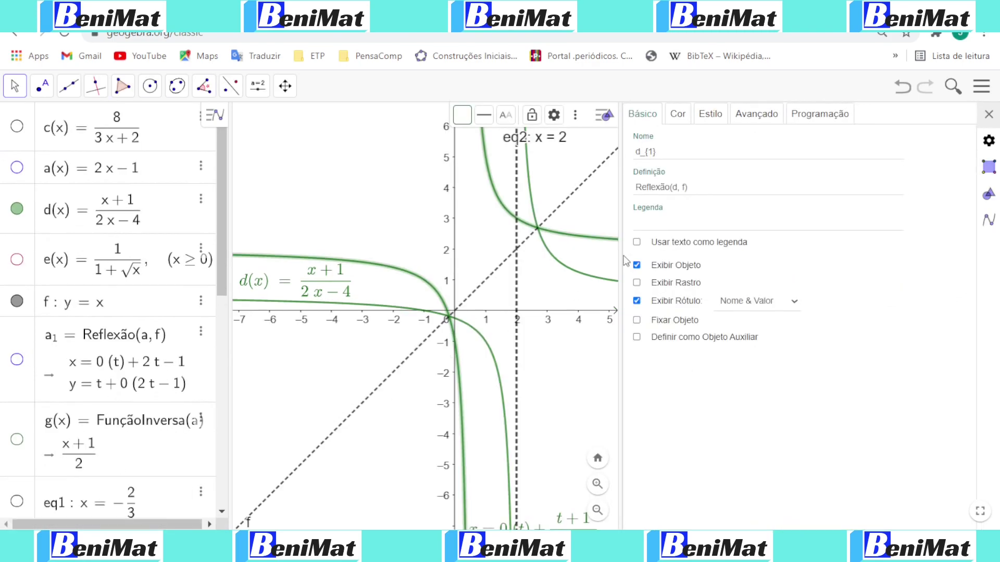
pyautogui.click(756, 113)
pyautogui.click(819, 113)
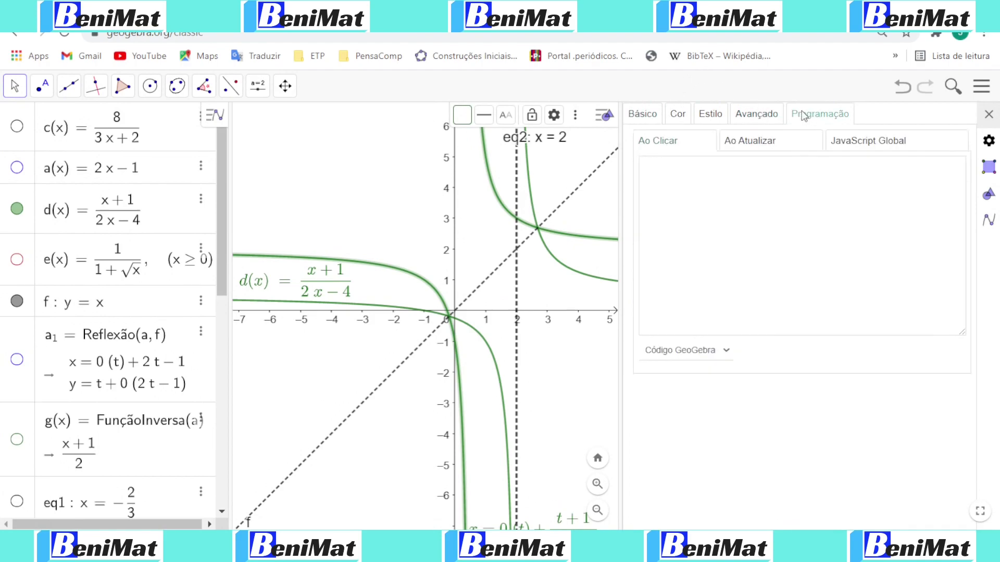
pyautogui.click(709, 114)
pyautogui.click(676, 113)
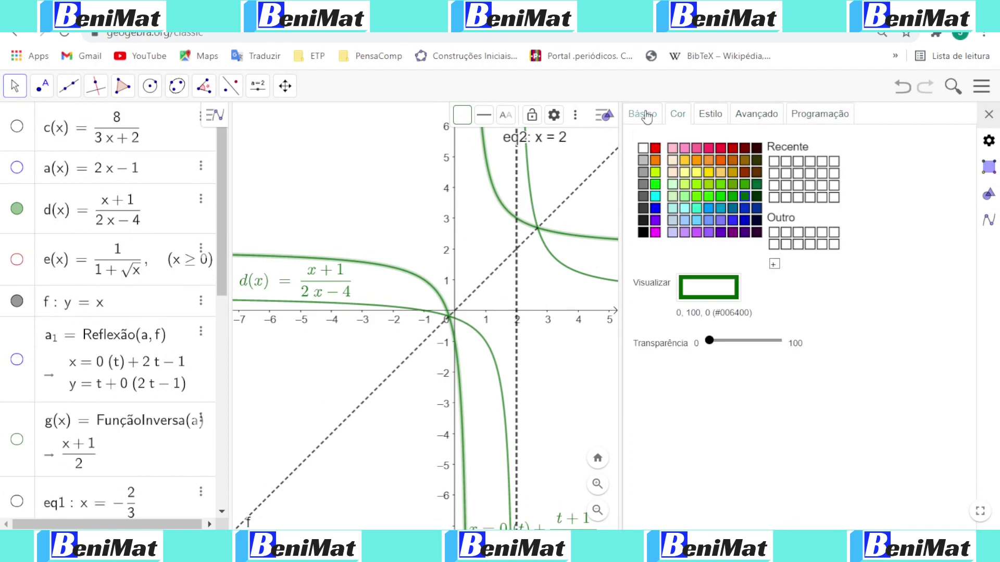
pyautogui.click(641, 114)
pyautogui.click(984, 113)
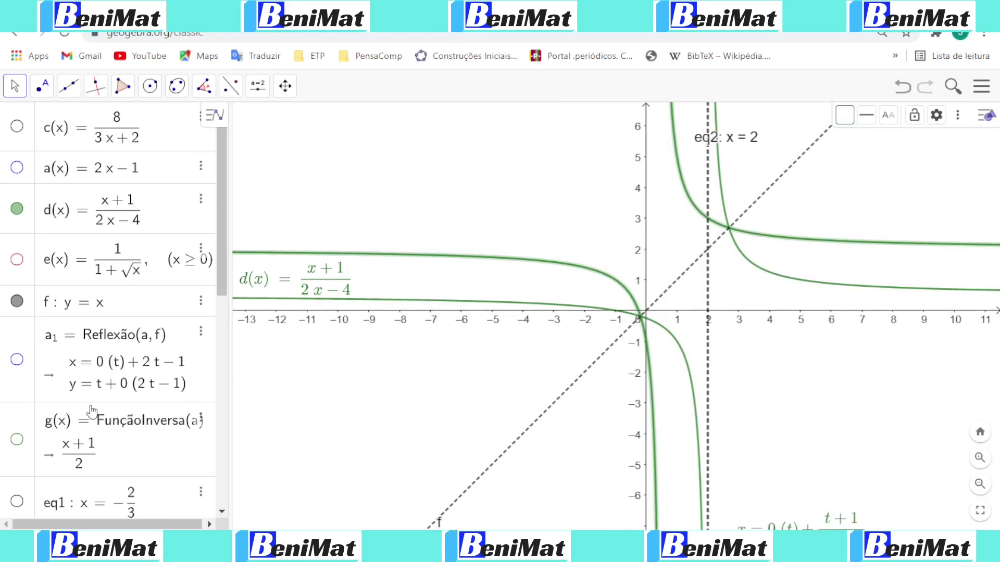
pyautogui.scroll(-3, 91, 410)
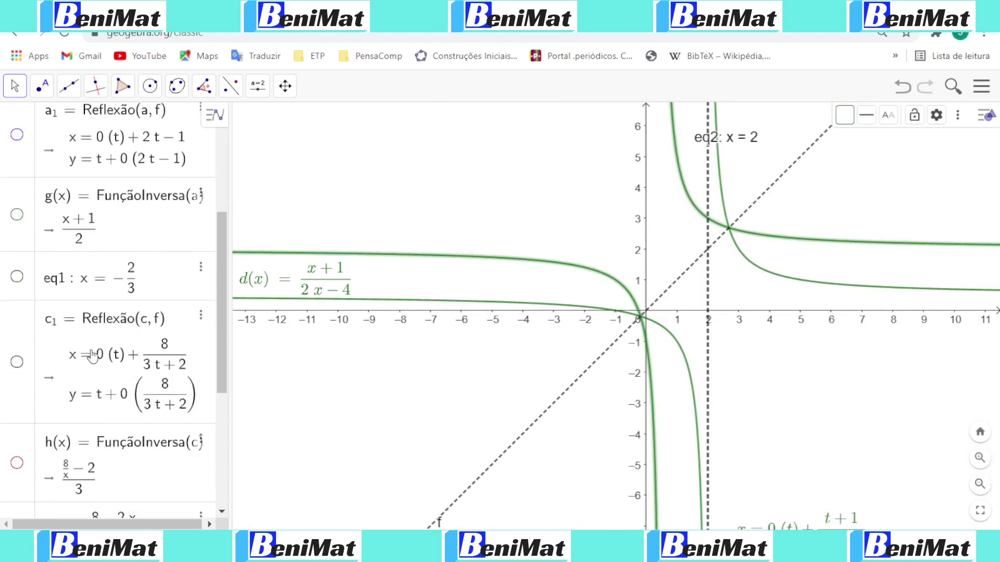
pyautogui.scroll(-5, 83, 365)
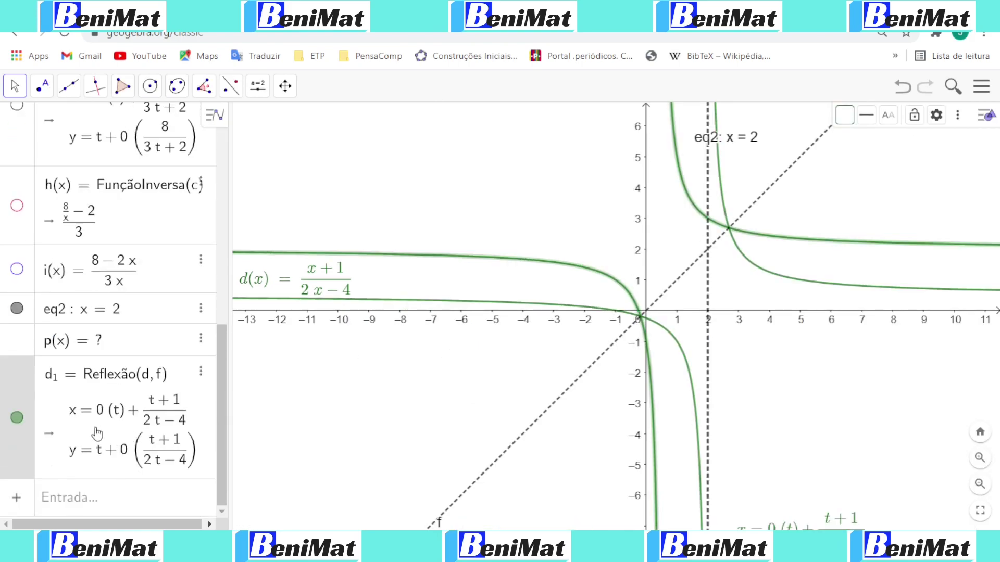
pyautogui.doubleClick(542, 268)
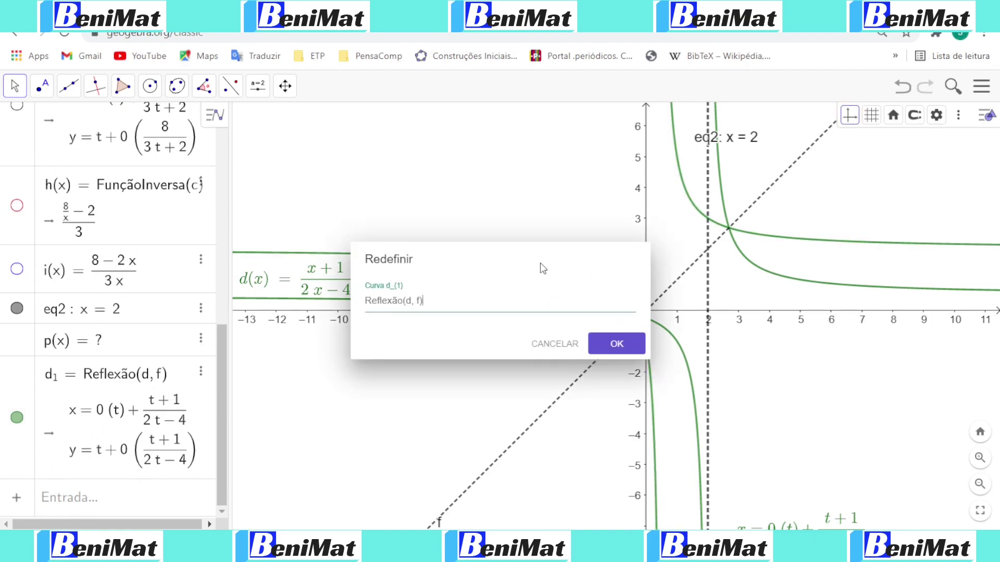
pyautogui.click(528, 345)
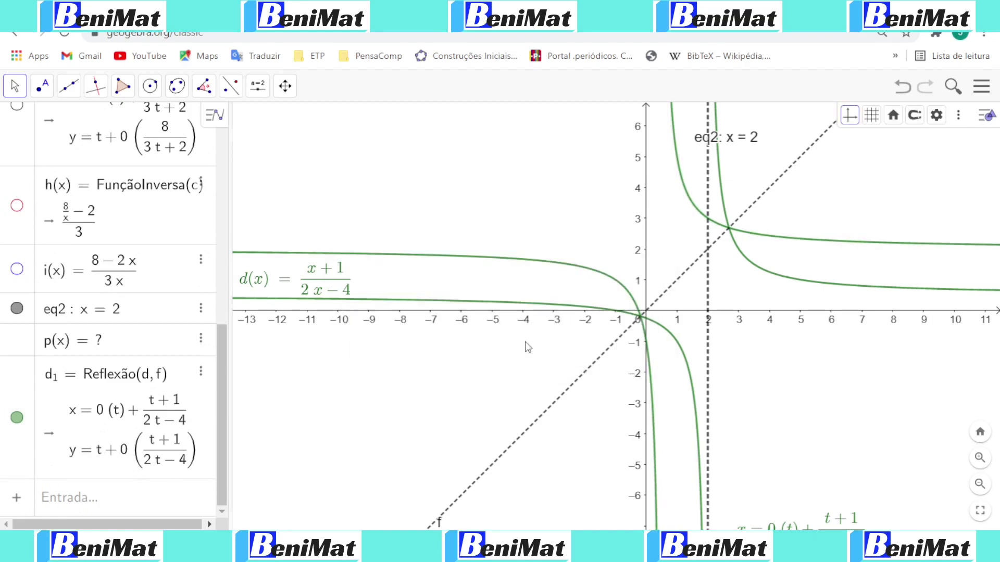
# Show the graph of the function a(x) = 2x − 1.
pyautogui.click(16, 88)
pyautogui.scroll(5, 75, 279)
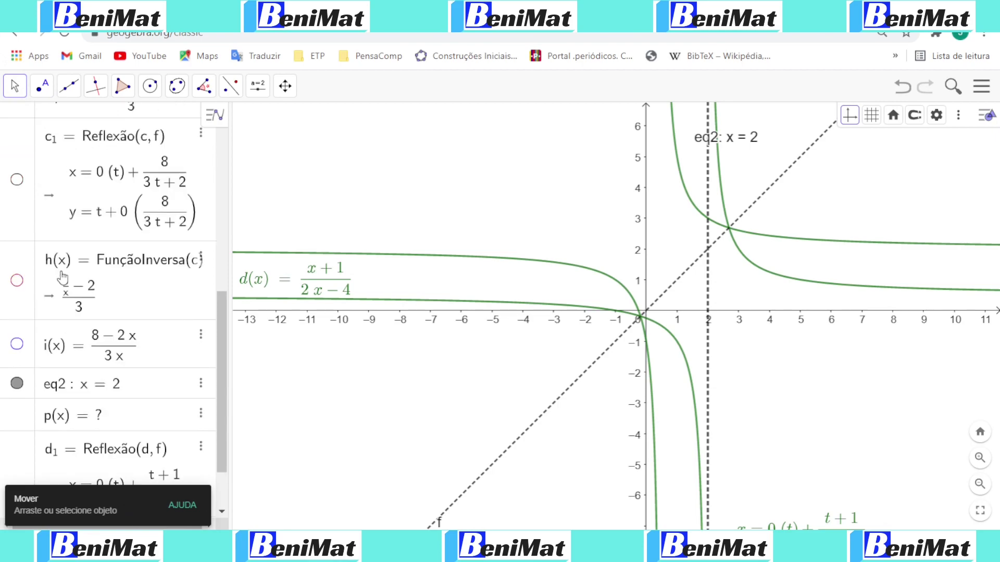
pyautogui.scroll(1, 75, 279)
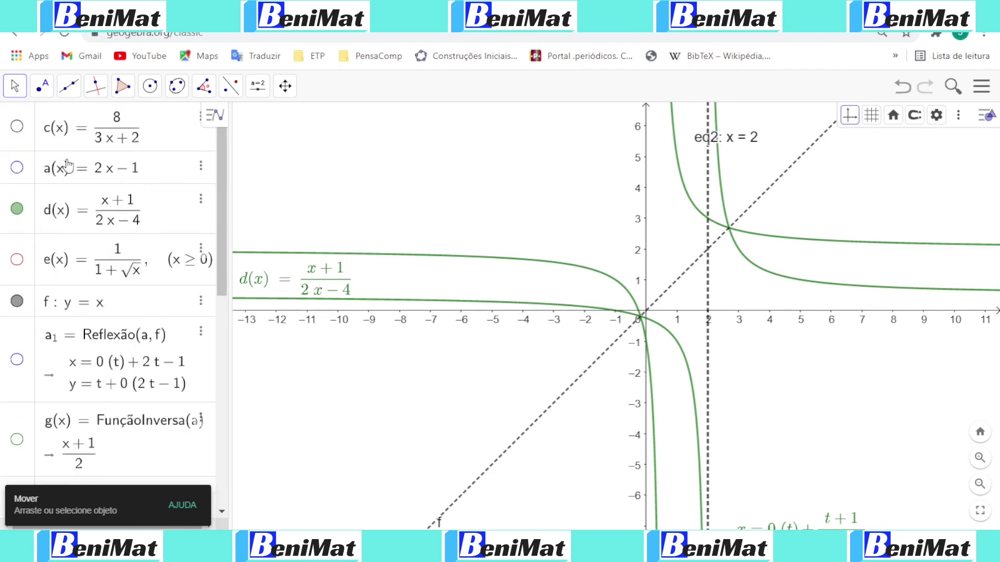
pyautogui.click(18, 168)
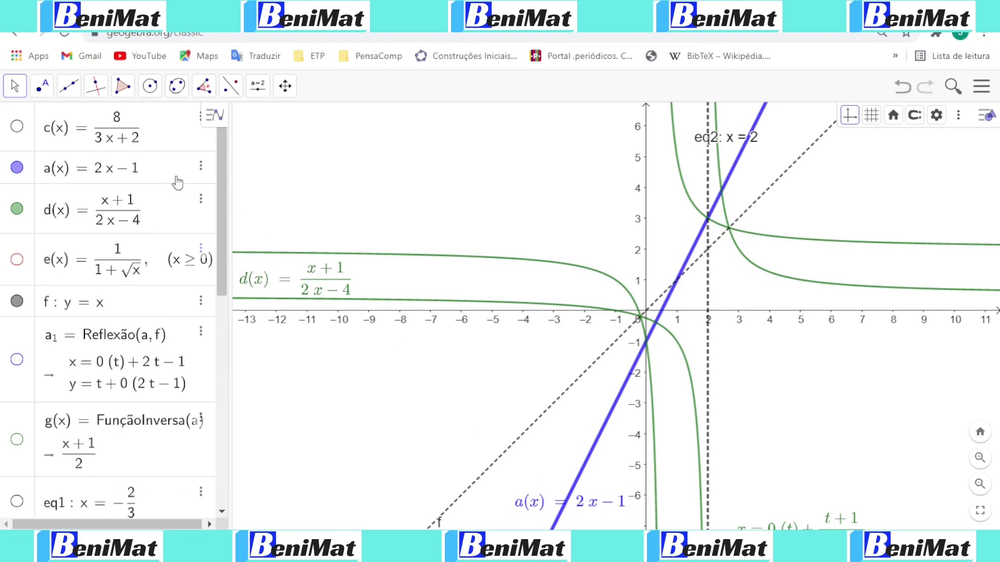
# Examine the basic, colour, style, advanced and scripting settings of the function a(x) = 2x − 1.
pyautogui.click(200, 166)
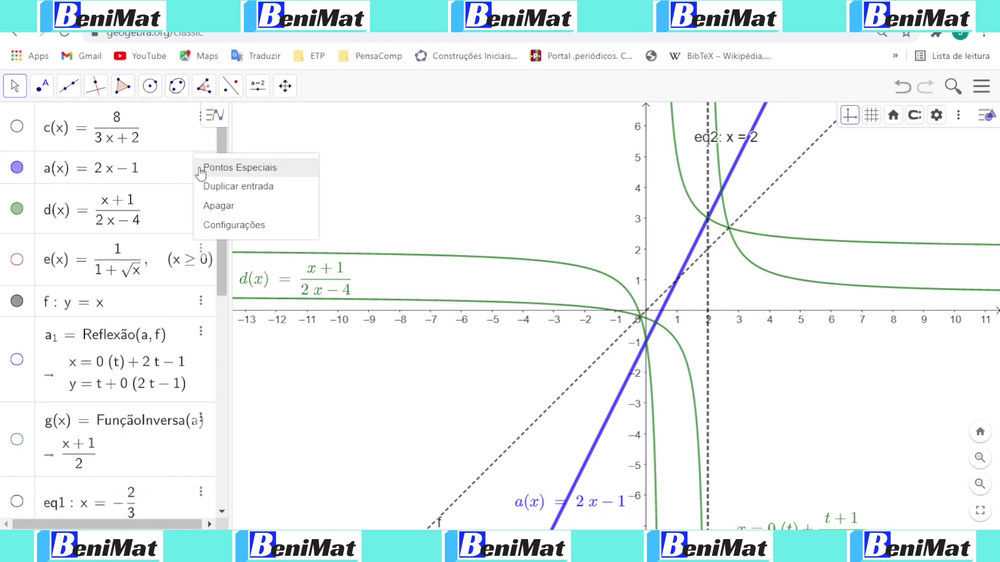
pyautogui.click(225, 226)
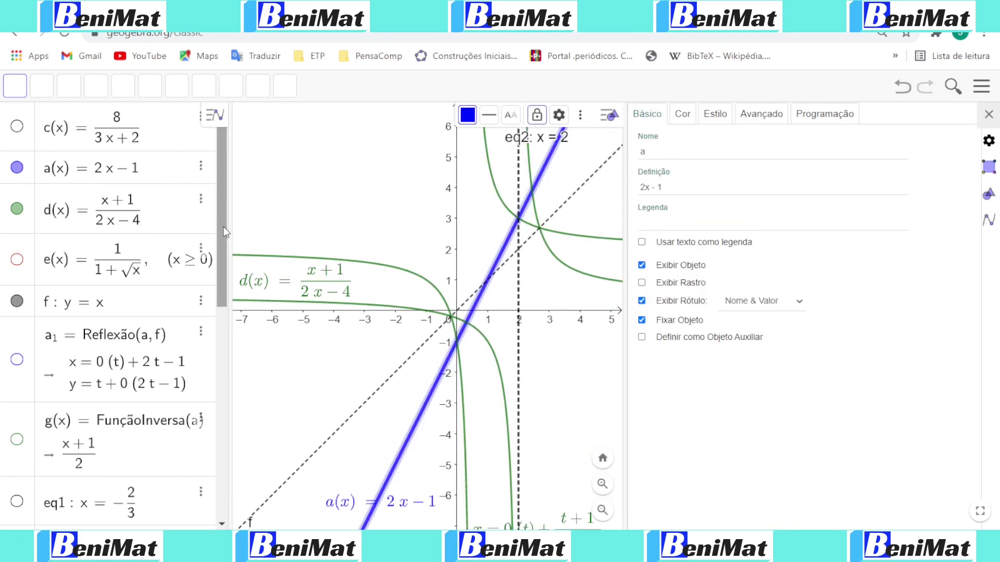
pyautogui.click(674, 115)
pyautogui.click(708, 114)
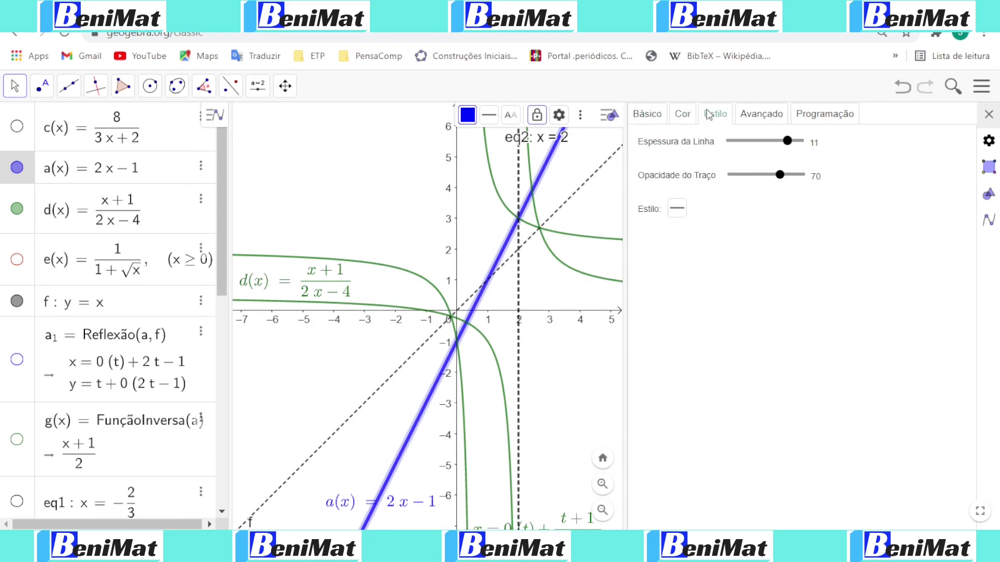
pyautogui.click(755, 112)
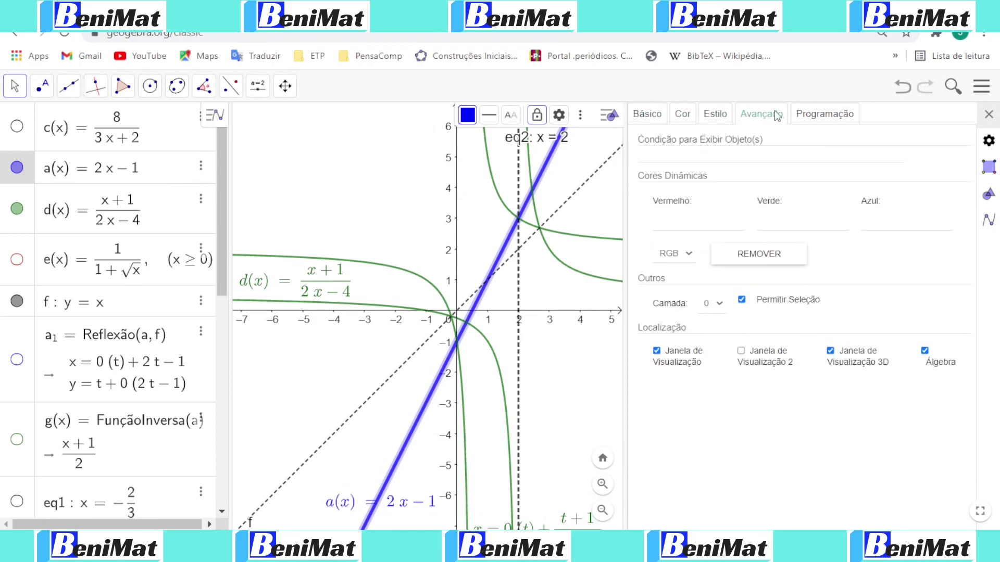
pyautogui.click(824, 115)
pyautogui.click(665, 116)
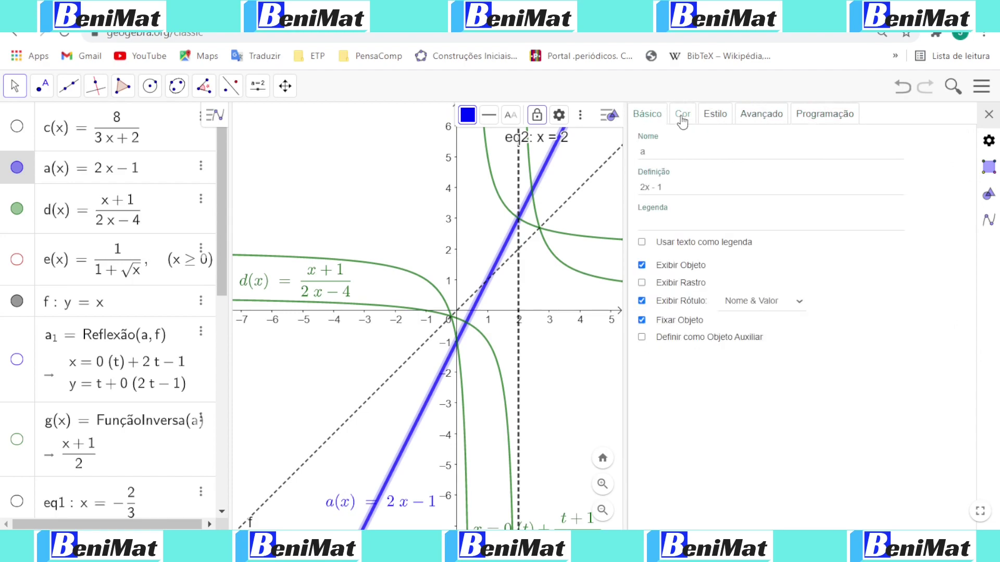
pyautogui.click(682, 115)
pyautogui.click(710, 115)
pyautogui.click(760, 115)
pyautogui.click(825, 115)
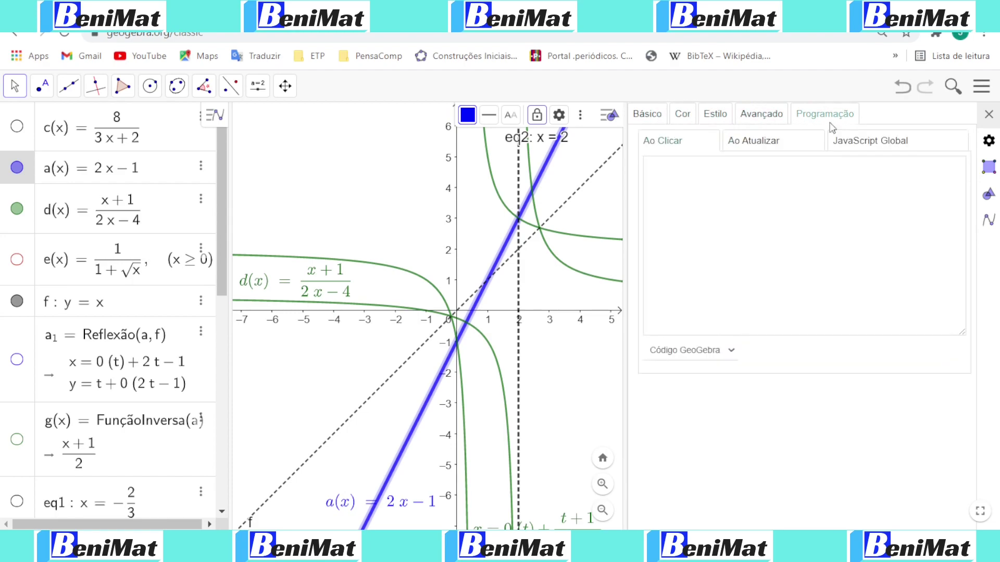
pyautogui.click(988, 114)
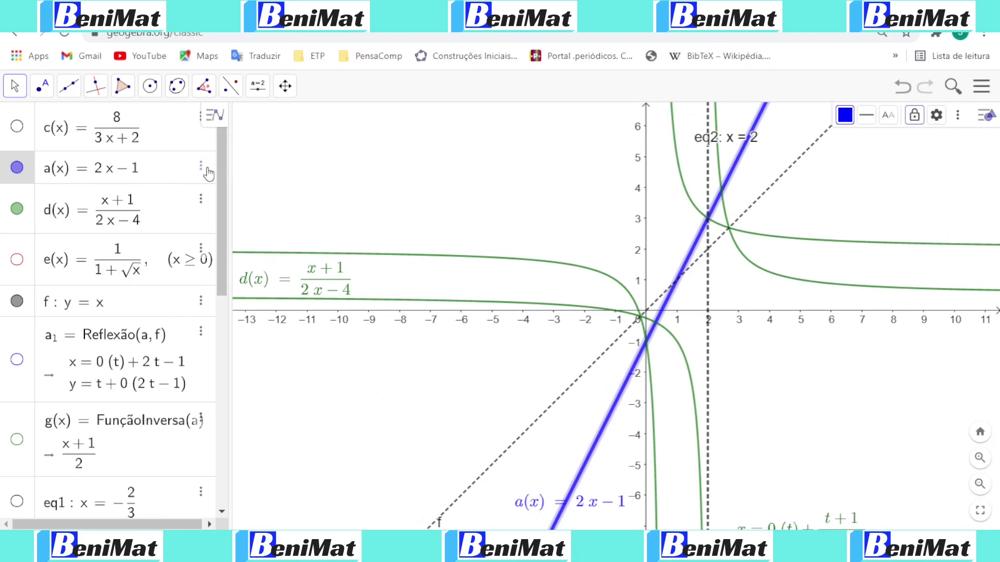
# Try generating the special points of a(x) = 2x − 1, and delete the root and y-axis intersection points created.
pyautogui.click(201, 167)
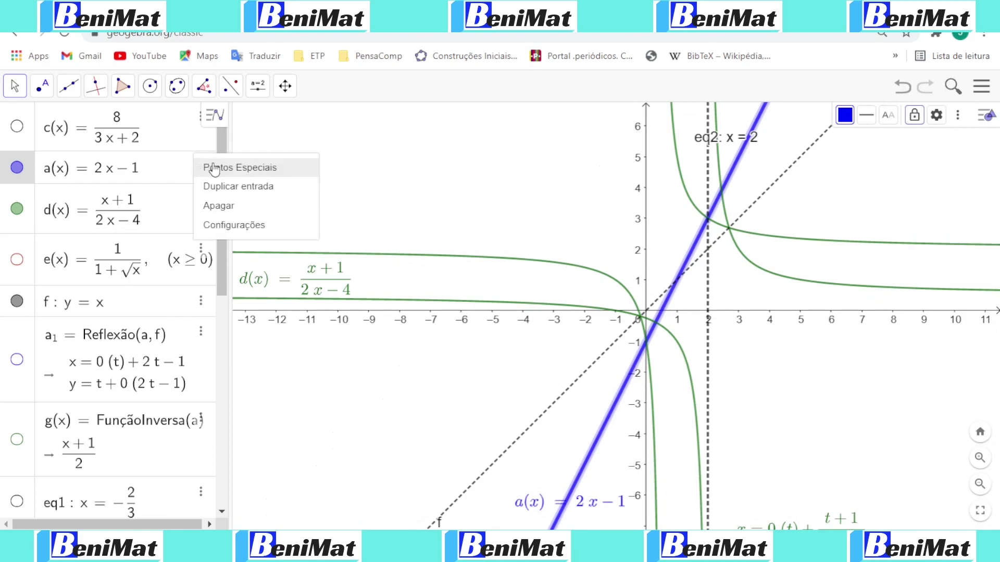
pyautogui.click(211, 169)
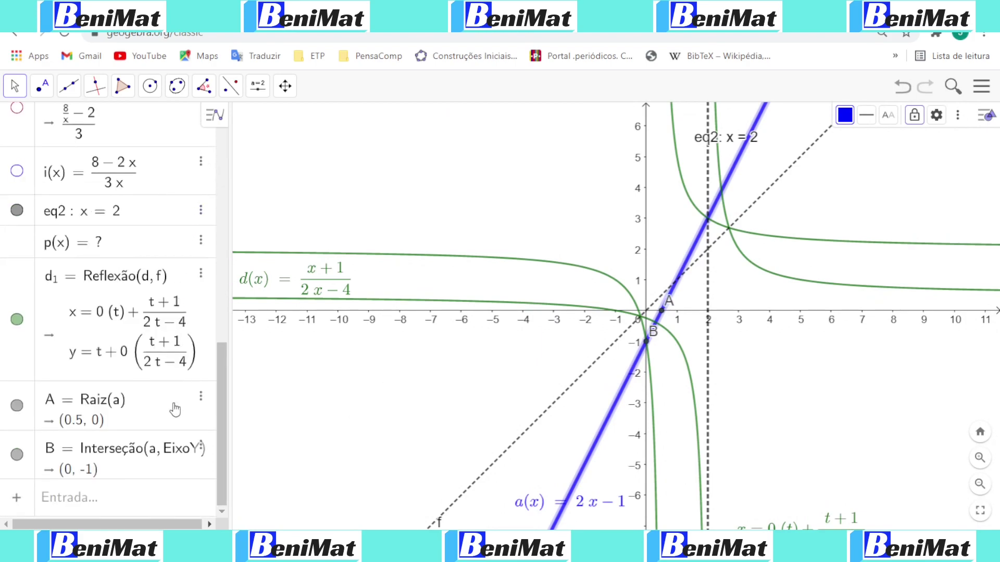
pyautogui.click(201, 398)
pyautogui.click(205, 435)
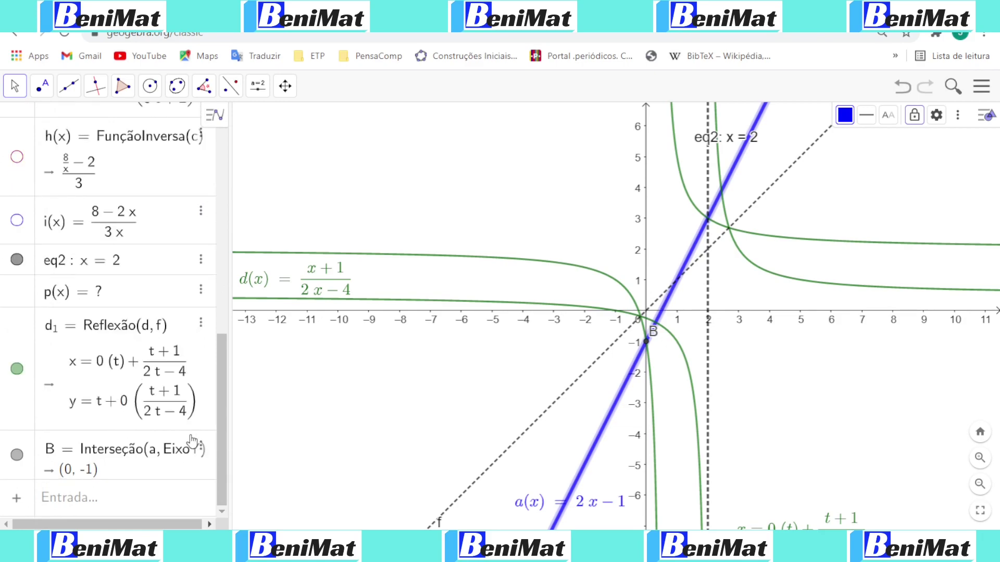
pyautogui.click(201, 447)
pyautogui.click(219, 486)
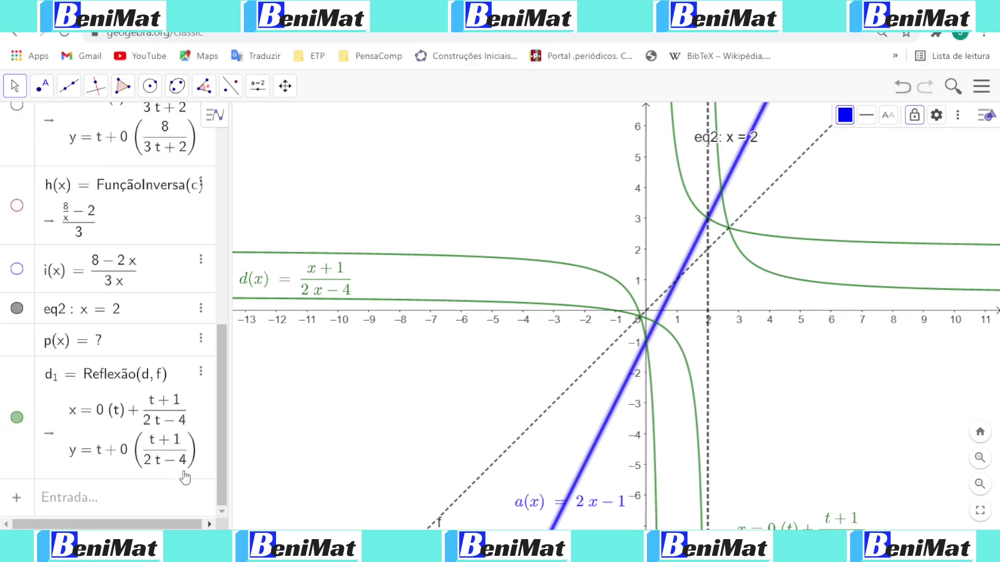
pyautogui.scroll(10, 186, 448)
pyautogui.scroll(-10, 174, 323)
pyautogui.click(452, 394)
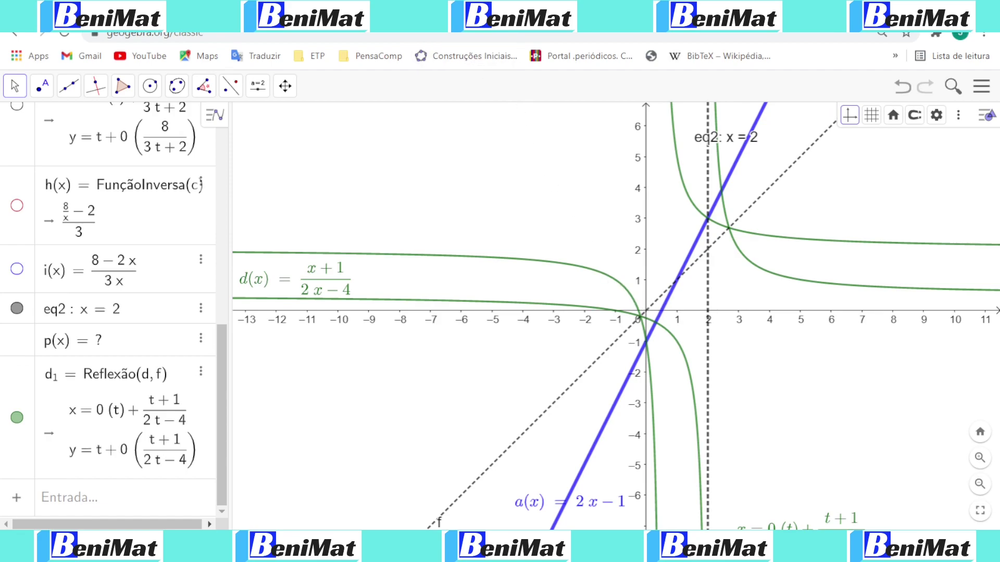
# Switch to the Jamboard 712 - Função Inversa, open the Treinamento 02 frame enlarged and select the pen.
pyautogui.hotkey('ctrl', 'Tab')
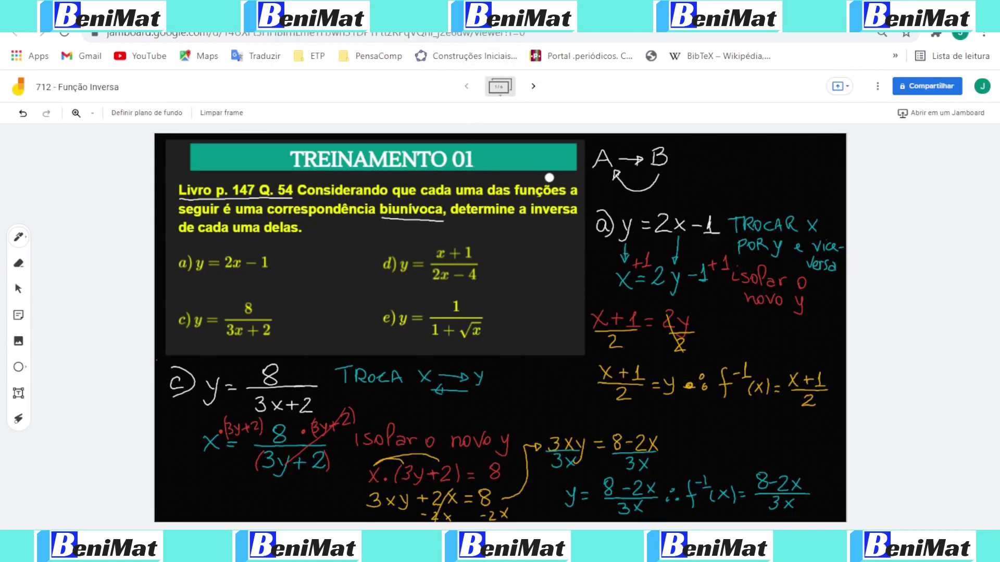
pyautogui.click(533, 86)
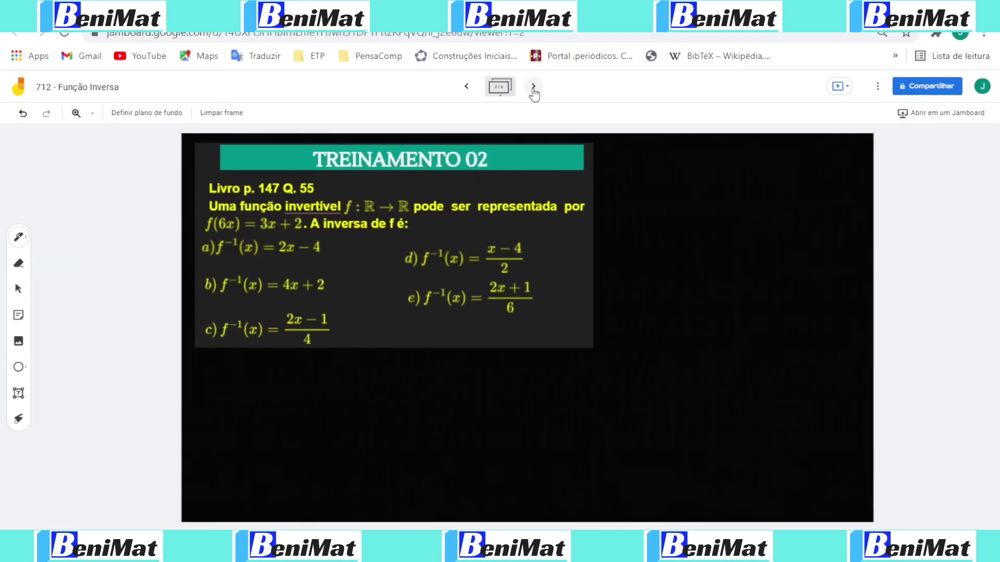
pyautogui.click(77, 113)
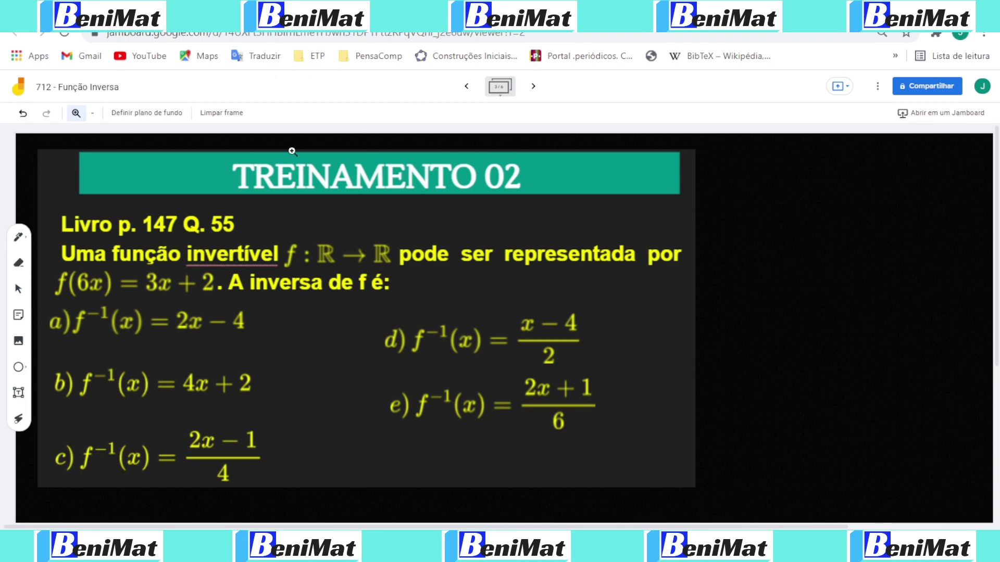
pyautogui.click(19, 241)
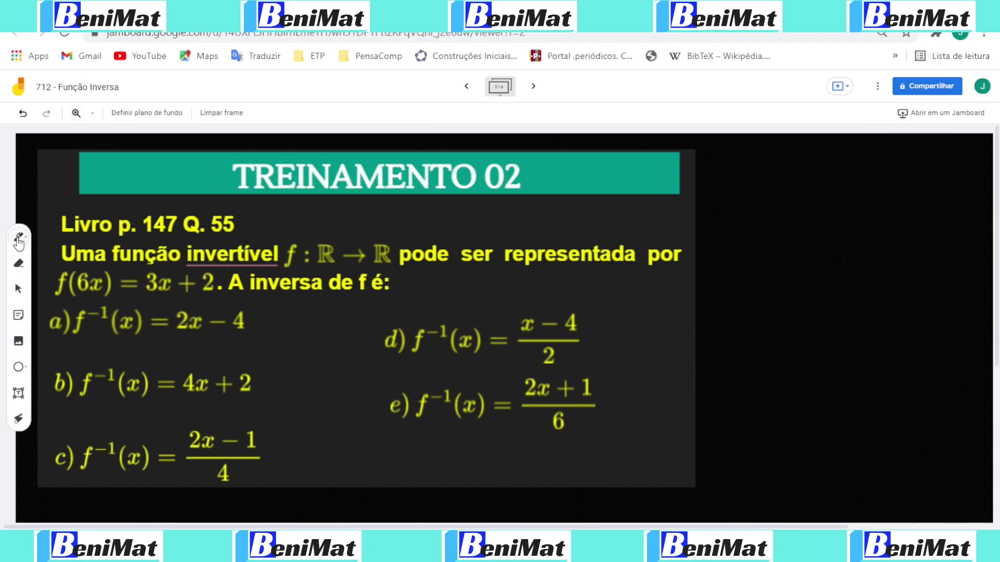